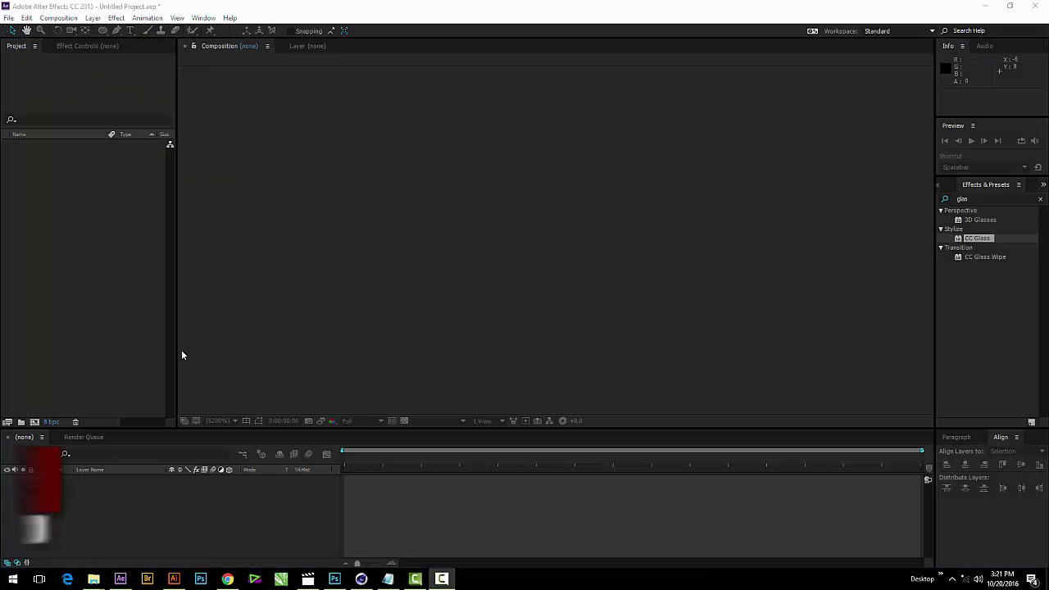
Create a new 1920×1080 composition named GLOD SHINE
{"action": "right_click", "coordinate": [43, 211]}
{"action": "left_click", "coordinate": [91, 208]}
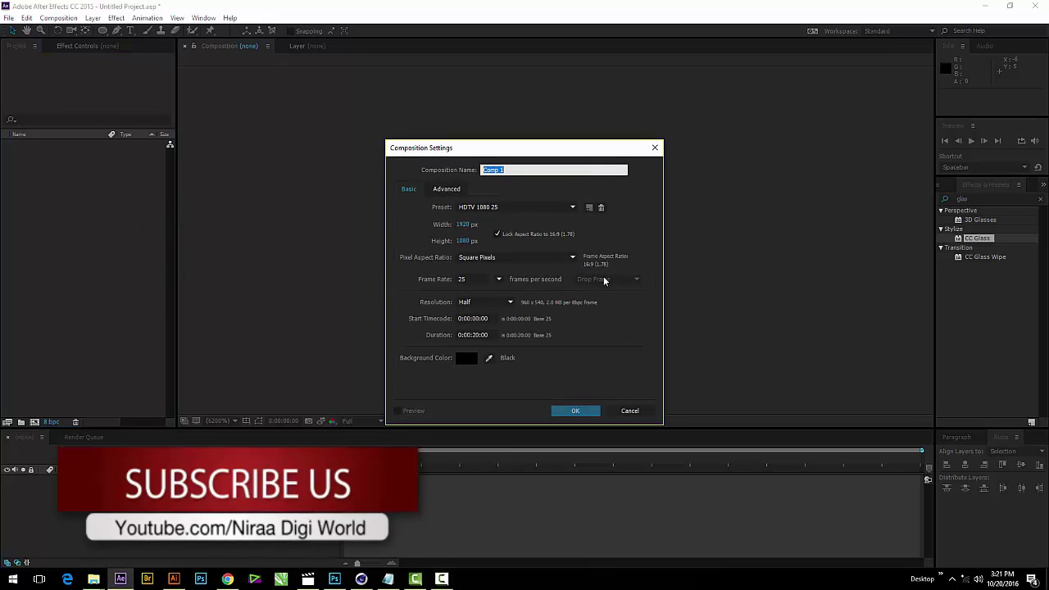
{"action": "type", "text": "GLOD SHINE"}
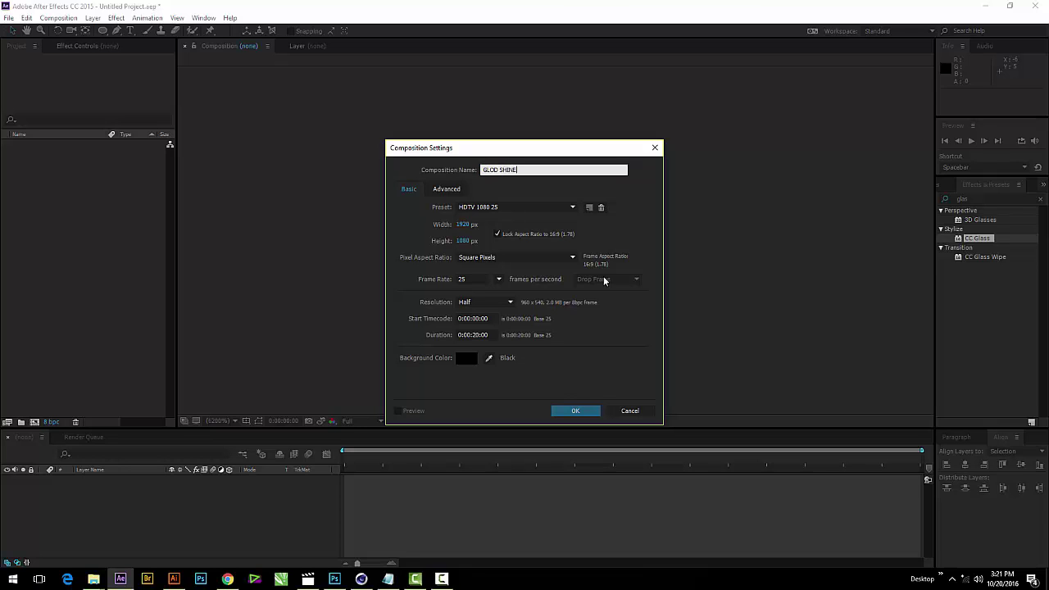
{"action": "key", "text": "Return"}
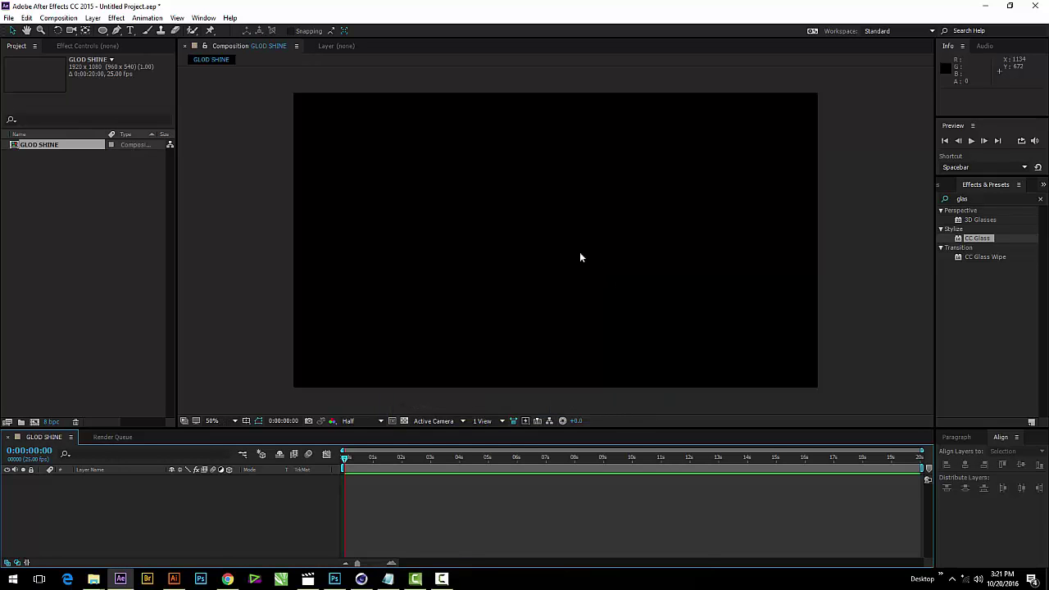
Add a full-frame white solid layer named LOGO to the composition
{"action": "right_click", "coordinate": [46, 492]}
{"action": "mouse_move", "coordinate": [94, 391]}
{"action": "left_click", "coordinate": [246, 418]}
{"action": "type", "text": "LOGO"}
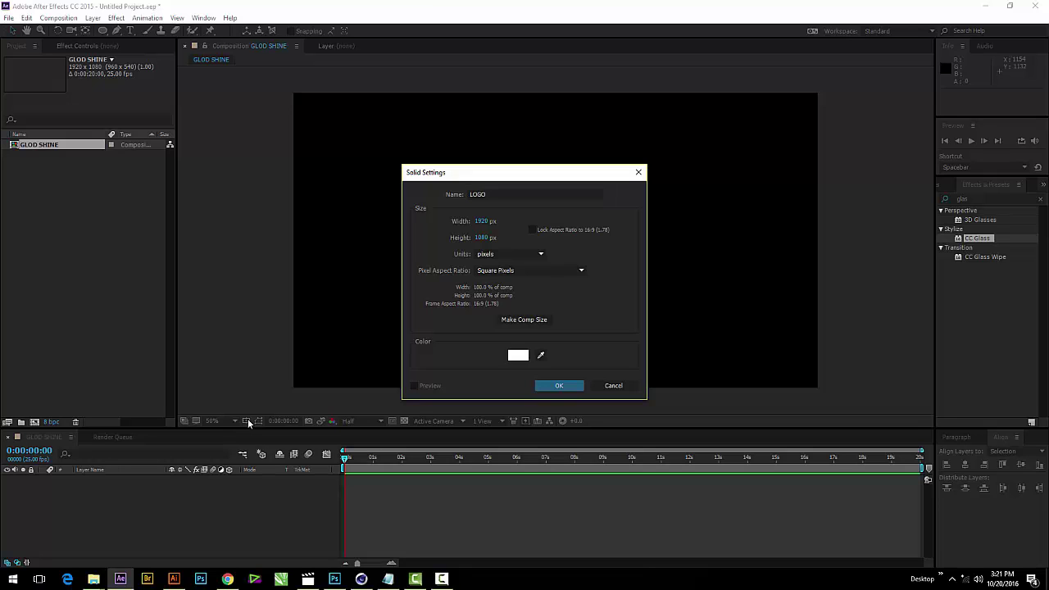
{"action": "key", "text": "Return"}
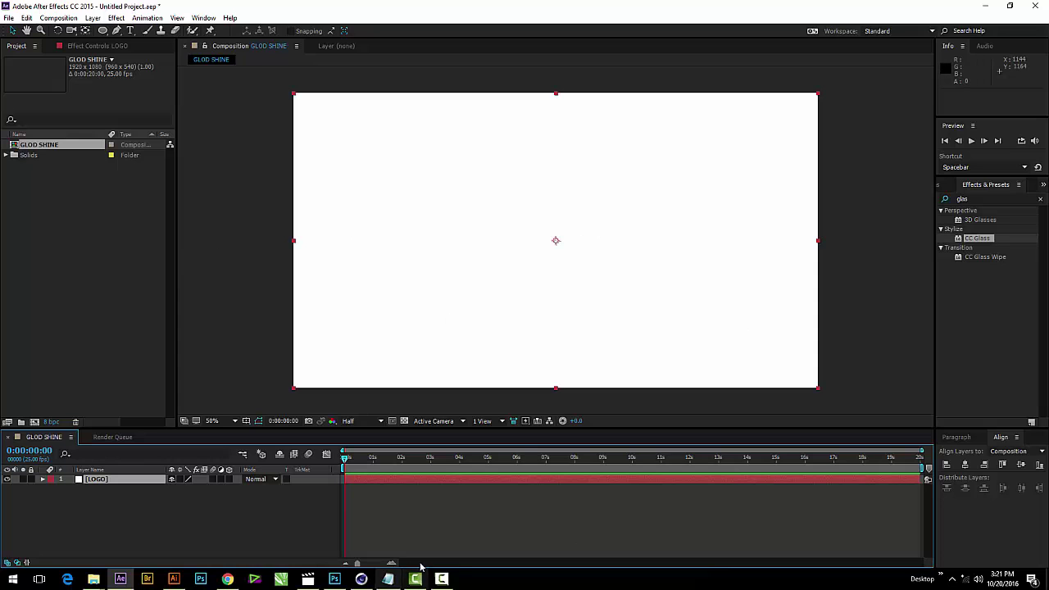
In Illustrator, marquee-select the niraa logo paths and inspect Layer 1's contents
{"action": "left_click", "coordinate": [176, 582]}
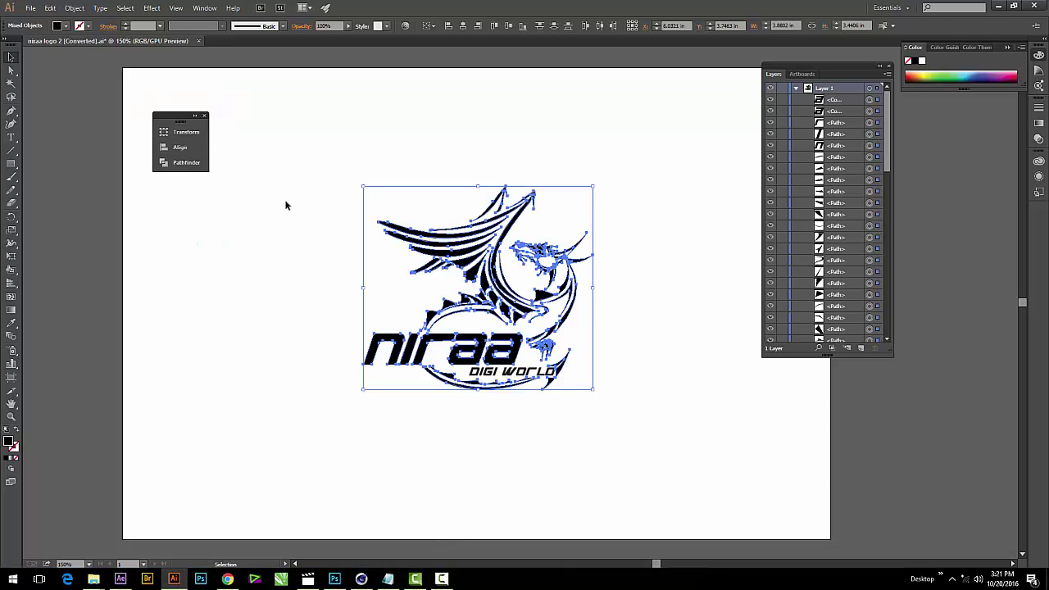
{"action": "left_click", "coordinate": [305, 220]}
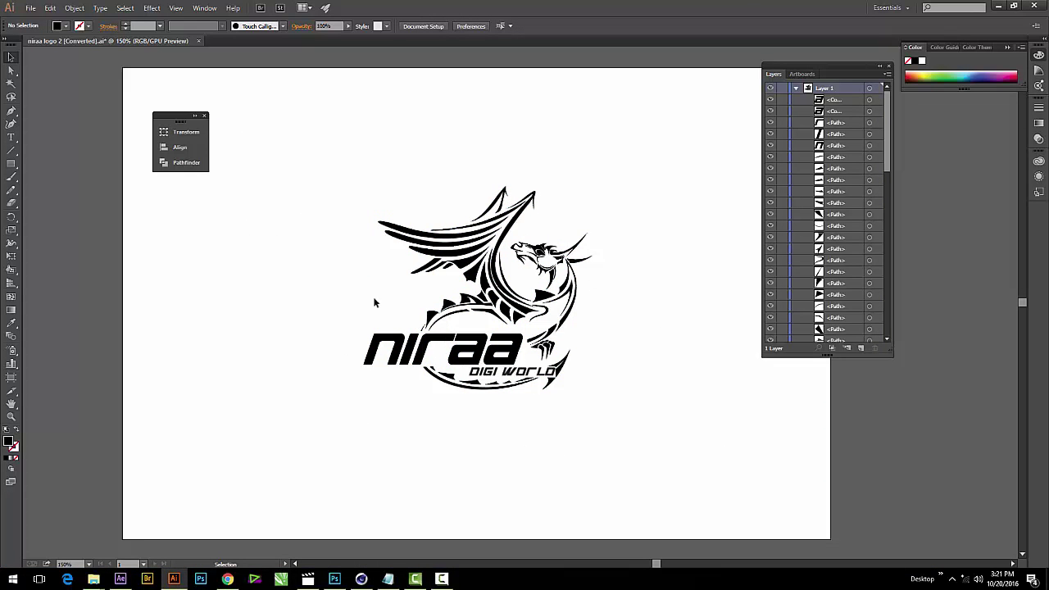
{"action": "left_click_drag", "start_coordinate": [291, 123], "coordinate": [677, 484]}
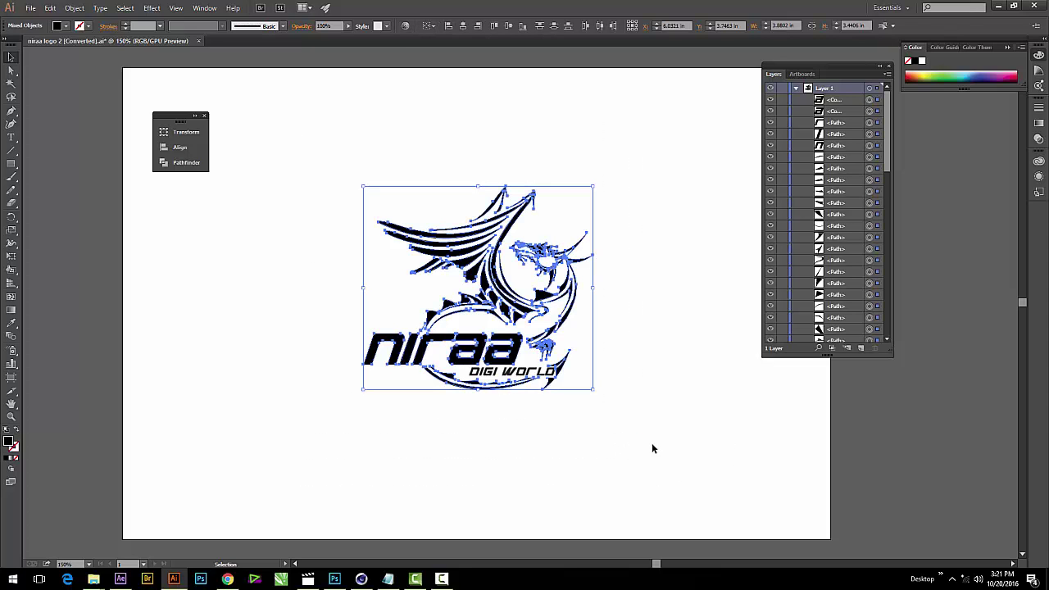
{"action": "left_click", "coordinate": [515, 378]}
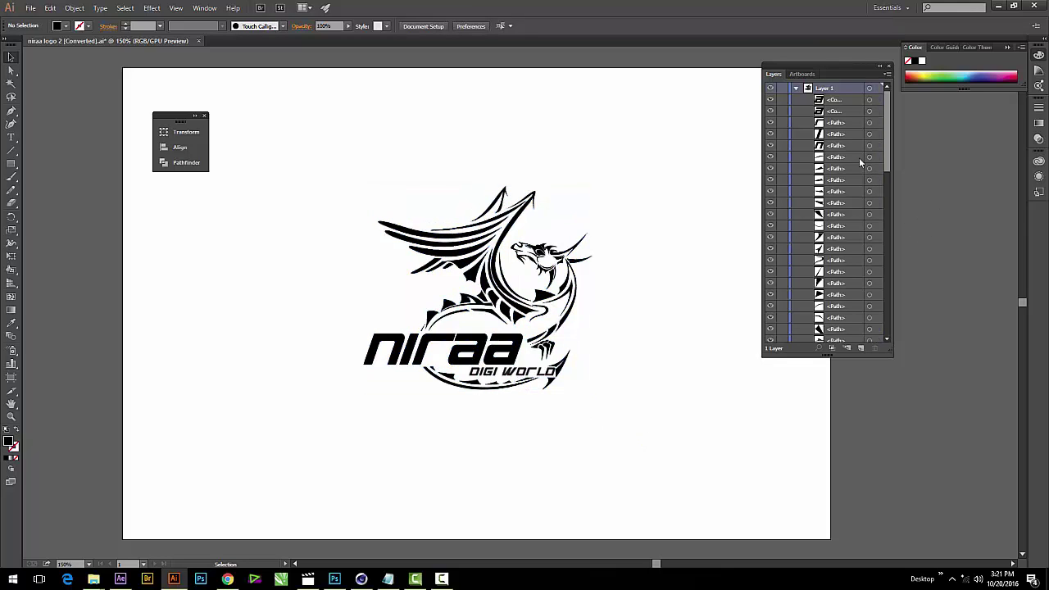
{"action": "scroll", "coordinate": [879, 215], "scroll_direction": "down", "scroll_amount": 3}
{"action": "scroll", "coordinate": [875, 246], "scroll_direction": "down", "scroll_amount": 3}
{"action": "scroll", "coordinate": [872, 275], "scroll_direction": "down", "scroll_amount": 3}
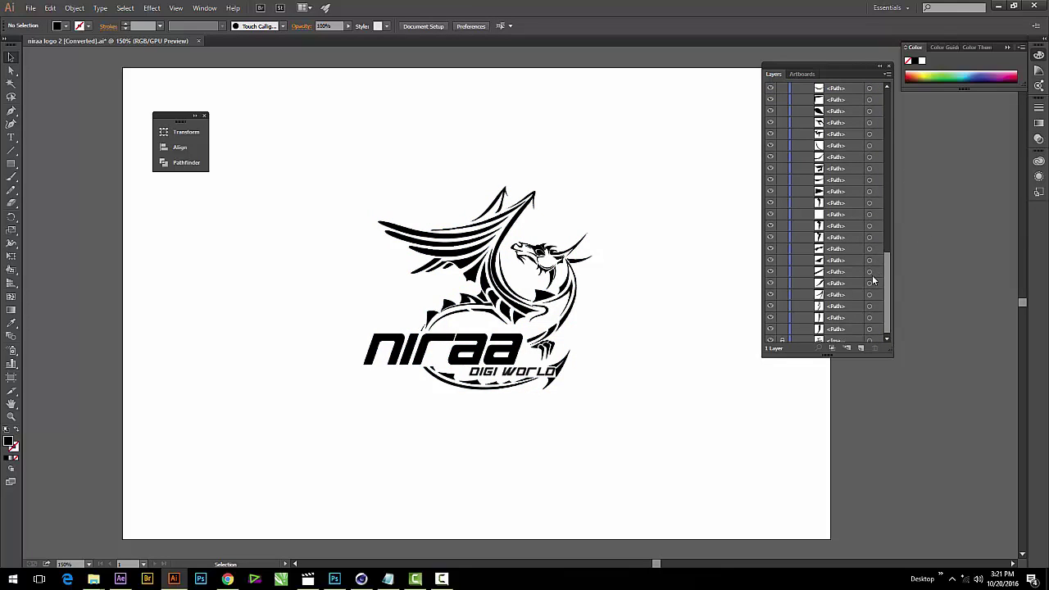
{"action": "scroll", "coordinate": [872, 275], "scroll_direction": "up", "scroll_amount": 3}
{"action": "scroll", "coordinate": [872, 270], "scroll_direction": "up", "scroll_amount": 3}
{"action": "scroll", "coordinate": [872, 266], "scroll_direction": "up", "scroll_amount": 3}
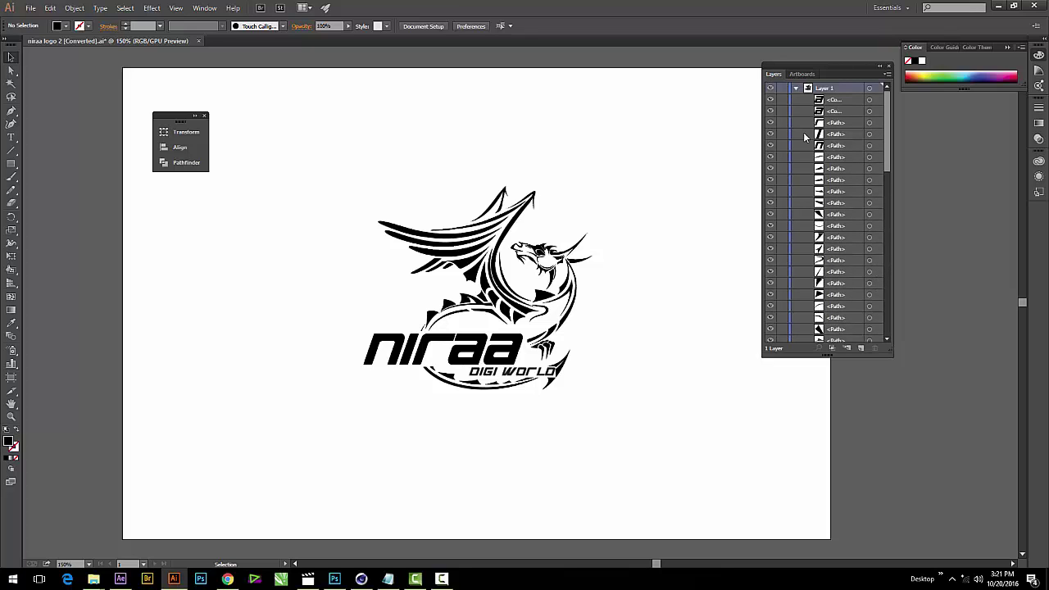
{"action": "left_click", "coordinate": [796, 89]}
{"action": "left_click", "coordinate": [796, 88]}
Reselect the entire logo artwork, copy it, and return to After Effects
{"action": "key", "text": "ctrl+z"}
{"action": "left_click", "coordinate": [388, 318]}
{"action": "left_click_drag", "start_coordinate": [318, 131], "coordinate": [701, 486]}
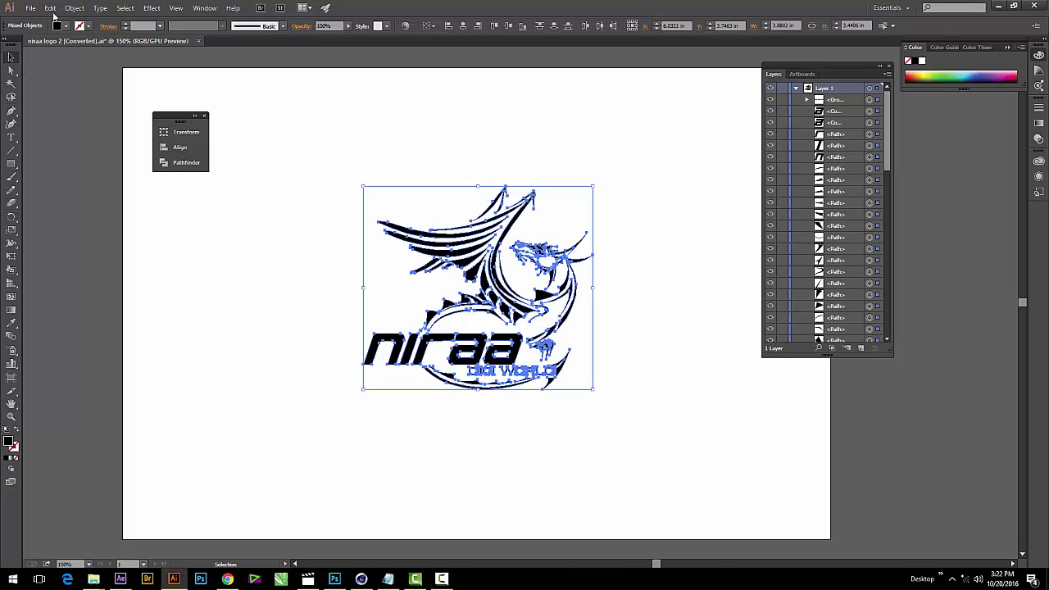
{"action": "left_click", "coordinate": [52, 9]}
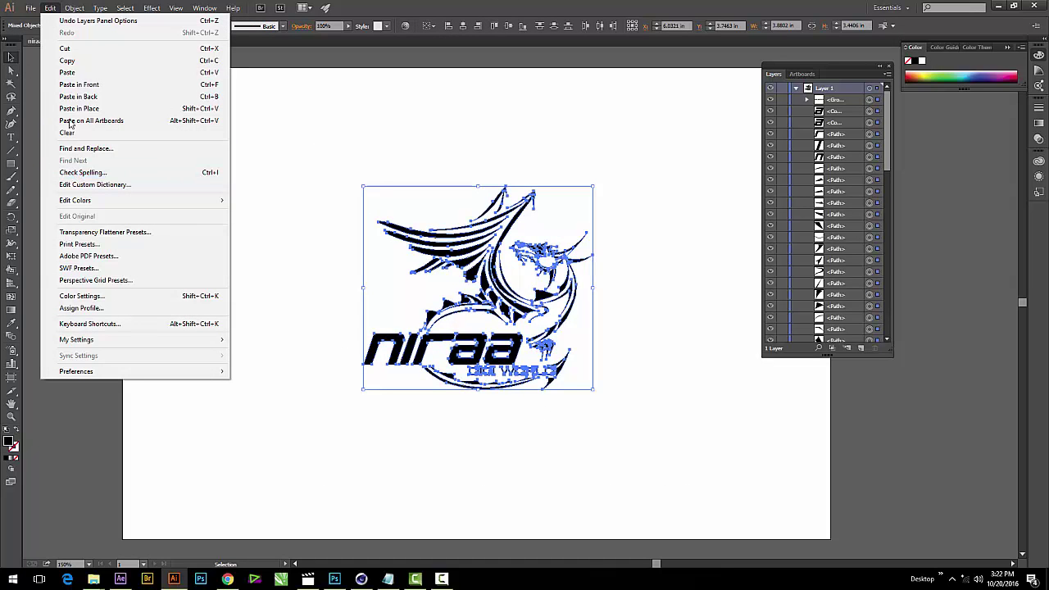
{"action": "left_click", "coordinate": [78, 62]}
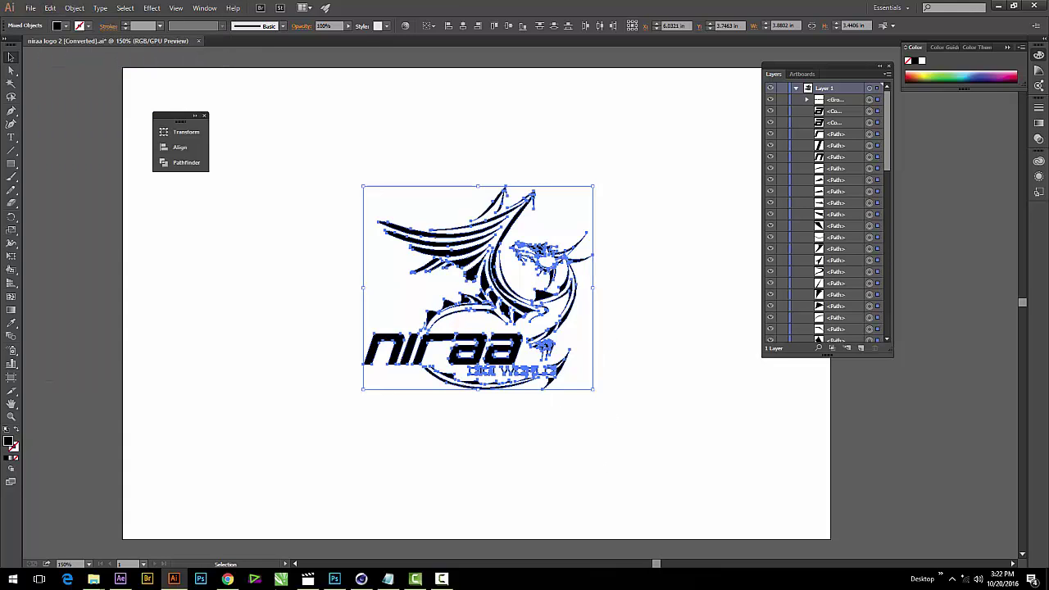
{"action": "key", "text": "alt+Tab"}
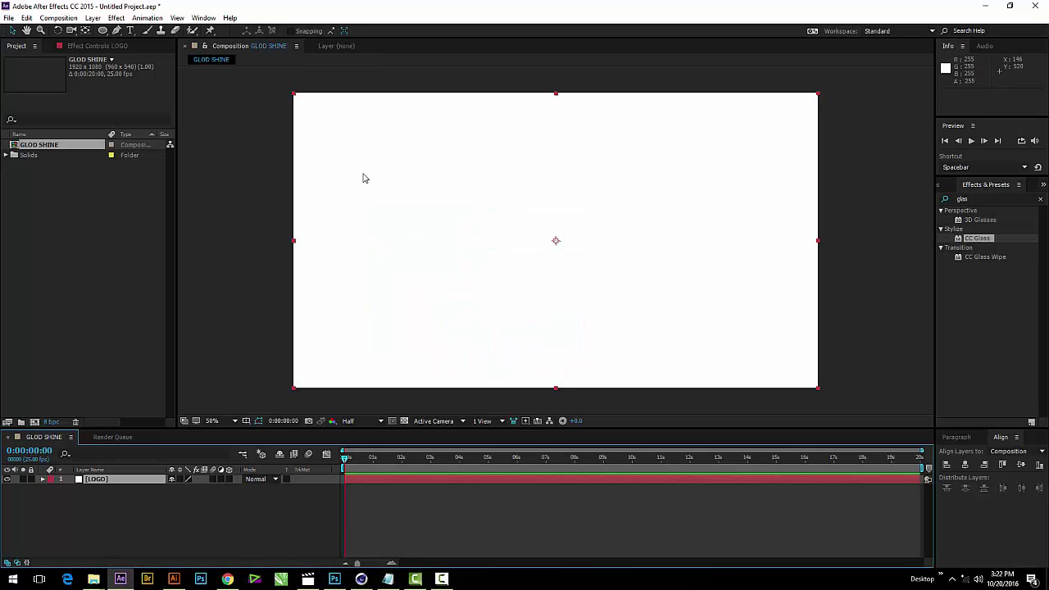
Paste the niraa logo paths as masks on the LOGO solid and expand its Masks group
{"action": "left_click", "coordinate": [26, 18]}
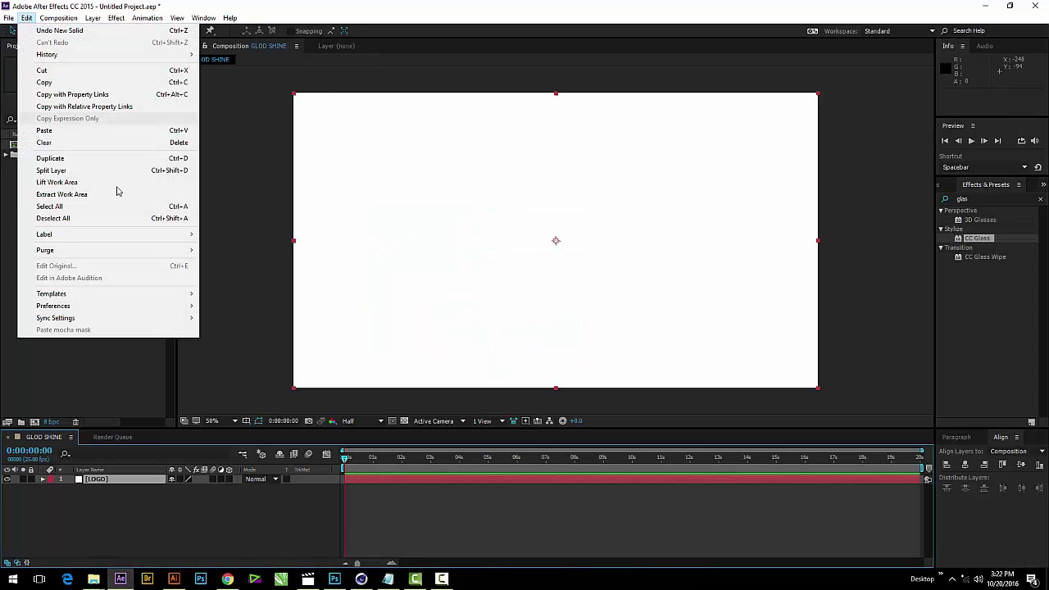
{"action": "left_click", "coordinate": [51, 132]}
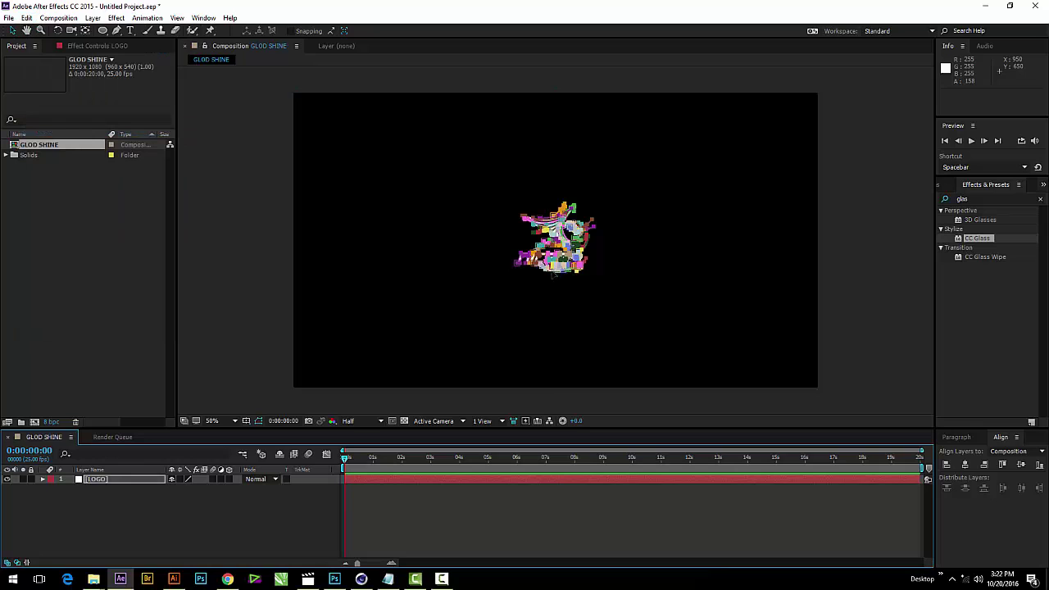
{"action": "left_click", "coordinate": [271, 521]}
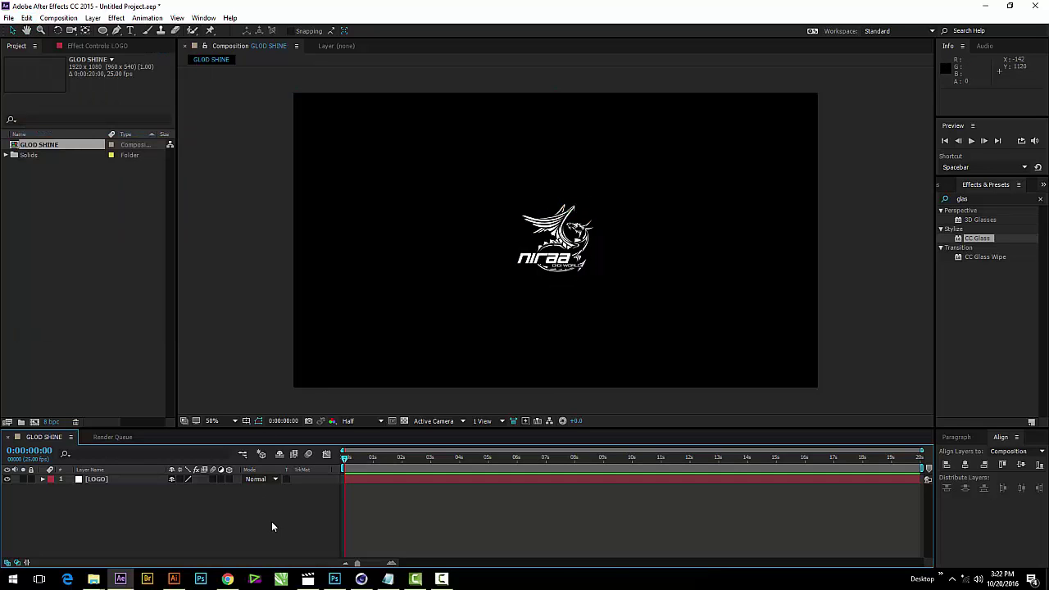
{"action": "left_click", "coordinate": [520, 259]}
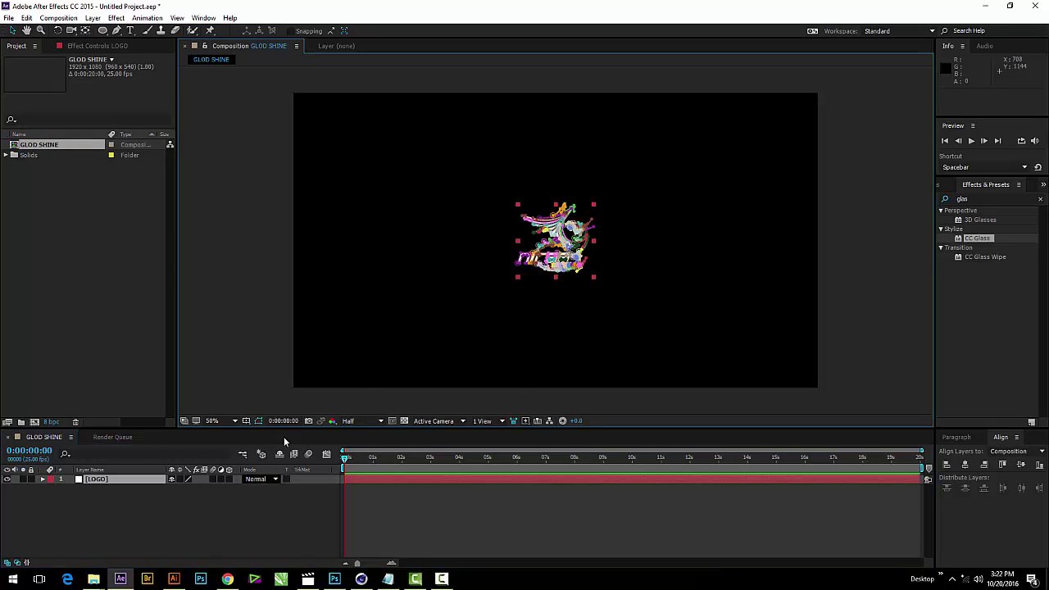
{"action": "left_click", "coordinate": [567, 269]}
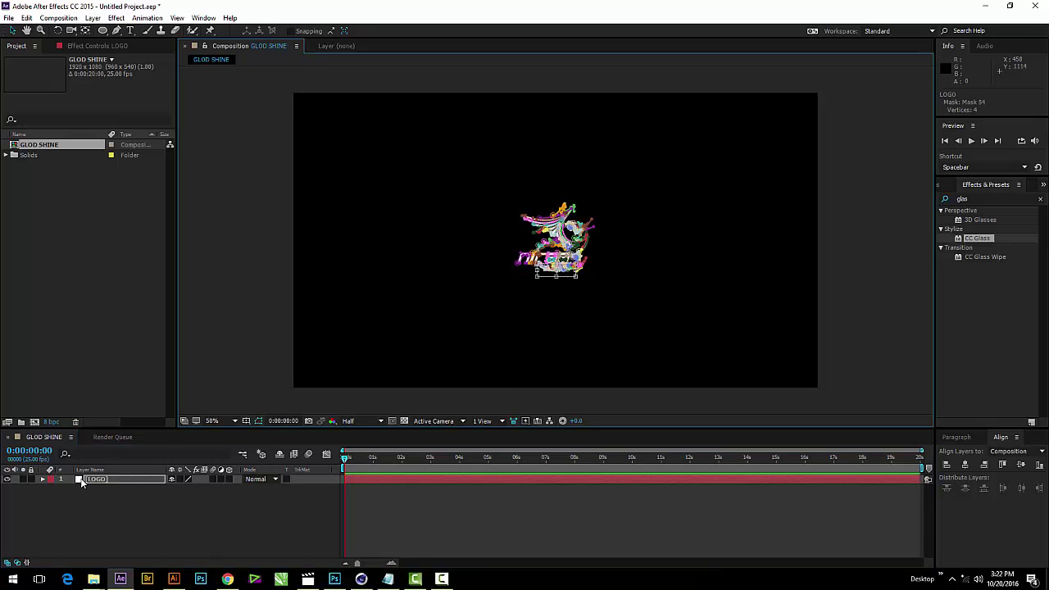
{"action": "left_click", "coordinate": [42, 479]}
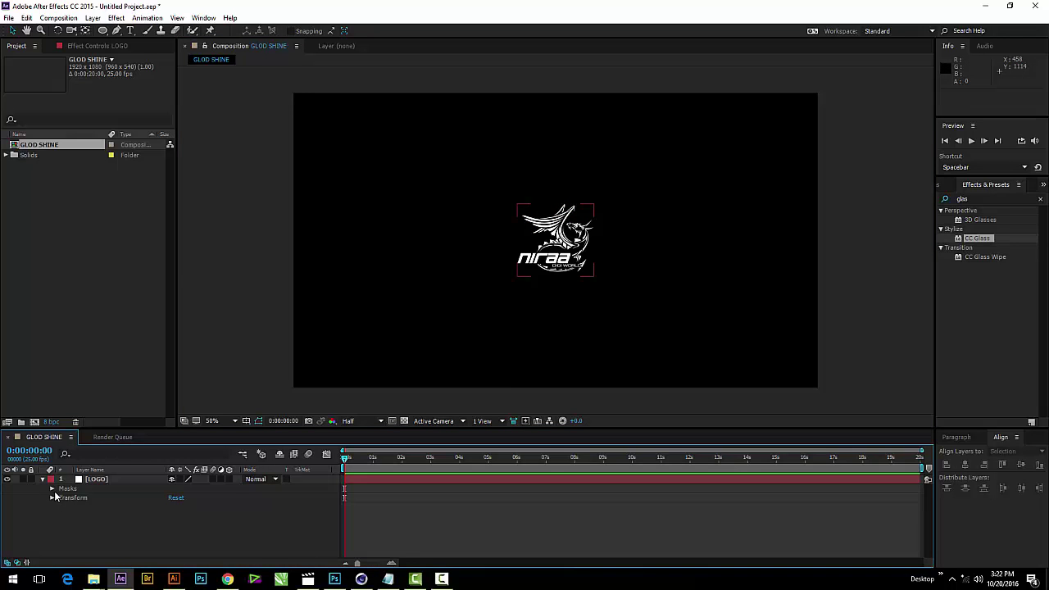
{"action": "left_click", "coordinate": [55, 494]}
View the comp at 100% and select all logo masks, Mask 1 through Mask 80
{"action": "left_click", "coordinate": [67, 478]}
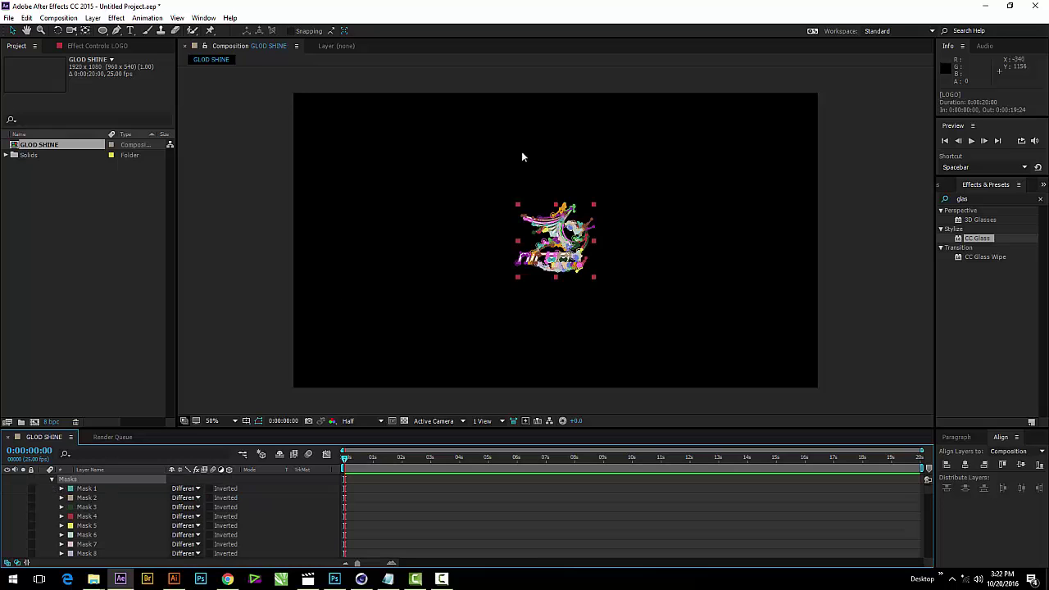
{"action": "key", "text": "period"}
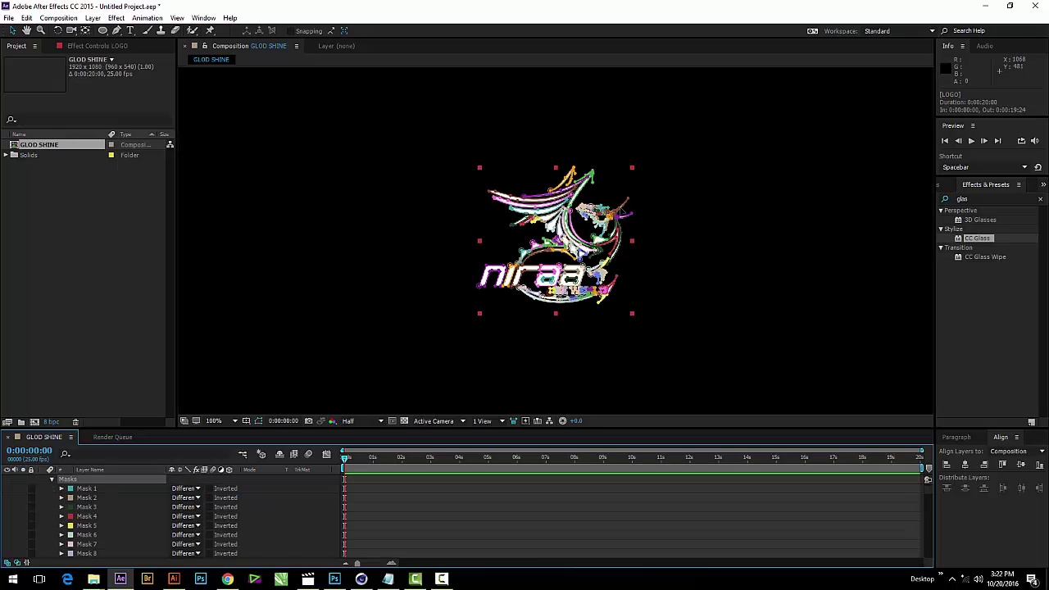
{"action": "left_click", "coordinate": [622, 214]}
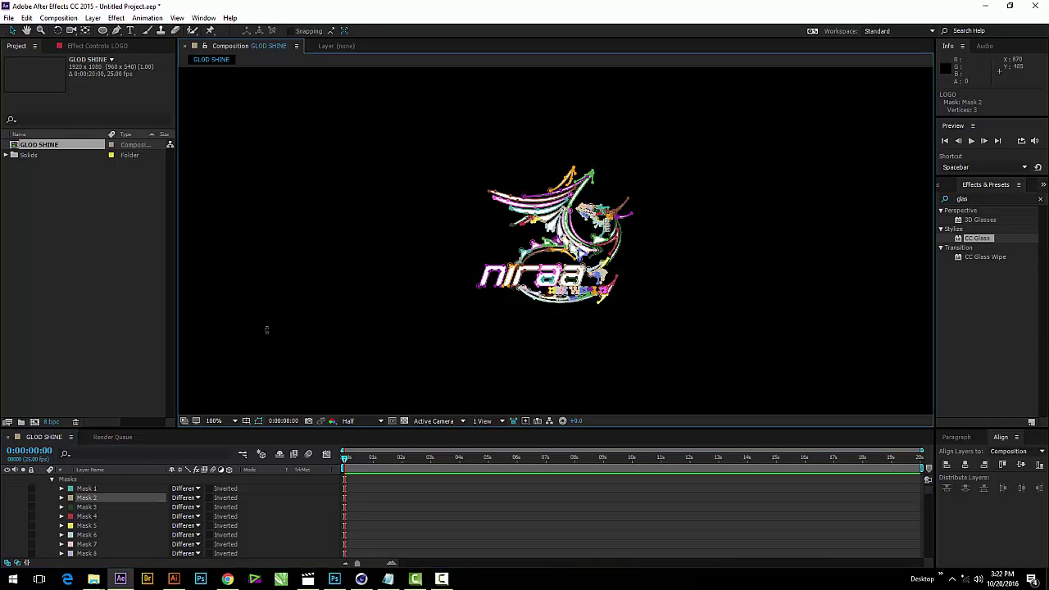
{"action": "left_click", "coordinate": [77, 488]}
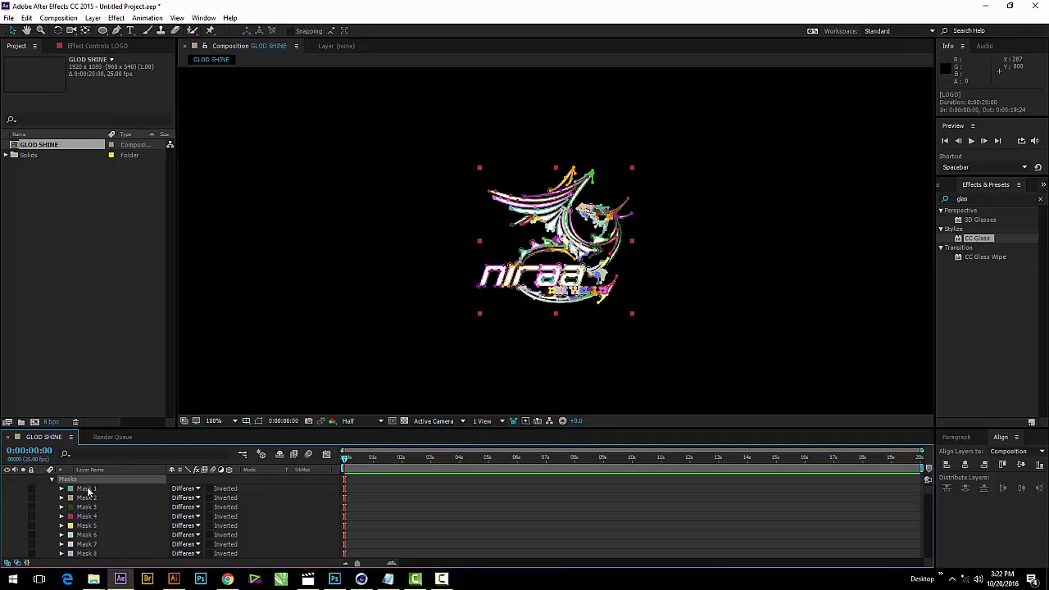
{"action": "left_click", "coordinate": [86, 489]}
{"action": "scroll", "coordinate": [103, 511], "scroll_direction": "down", "scroll_amount": 5}
{"action": "scroll", "coordinate": [103, 514], "scroll_direction": "down", "scroll_amount": 8}
{"action": "scroll", "coordinate": [105, 515], "scroll_direction": "down", "scroll_amount": 10}
{"action": "scroll", "coordinate": [105, 515], "scroll_direction": "down", "scroll_amount": 1}
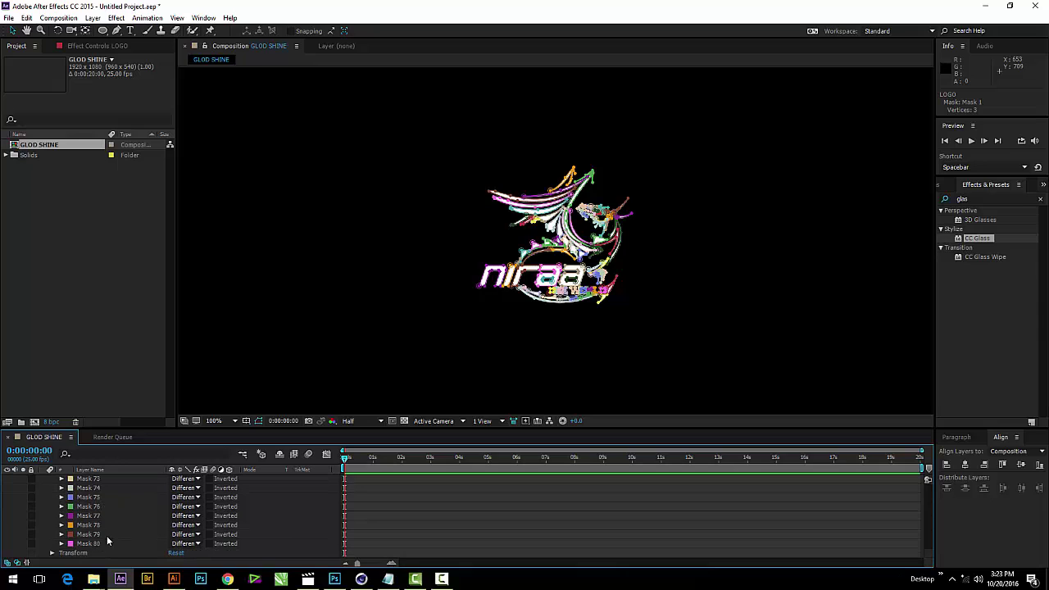
{"action": "left_click", "coordinate": [95, 542], "text": "shift"}
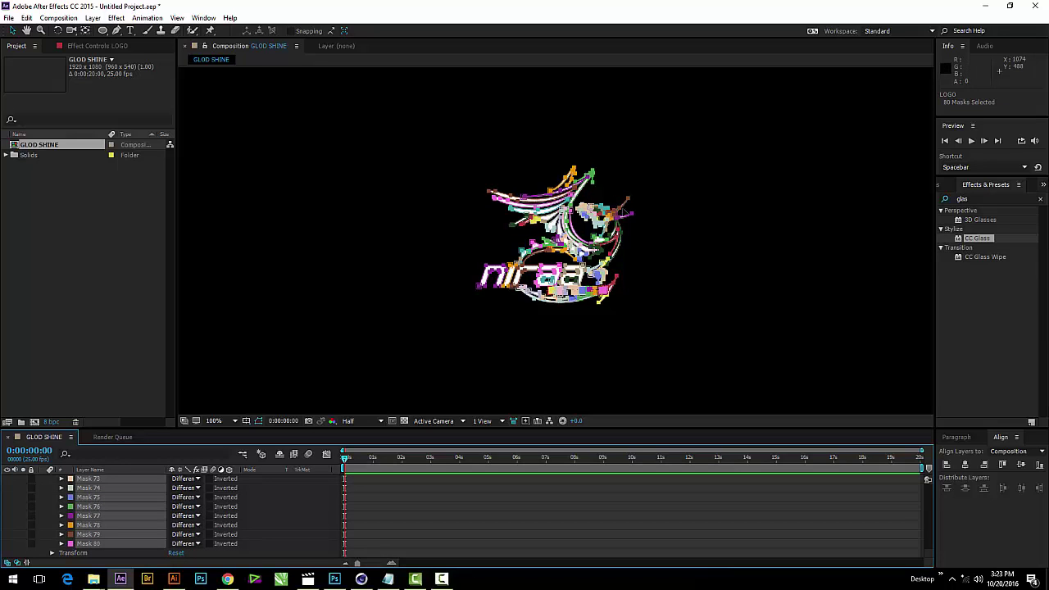
Free-transform the selected masks up to about 183%, then deselect and reselect LOGO
{"action": "double_click", "coordinate": [620, 209]}
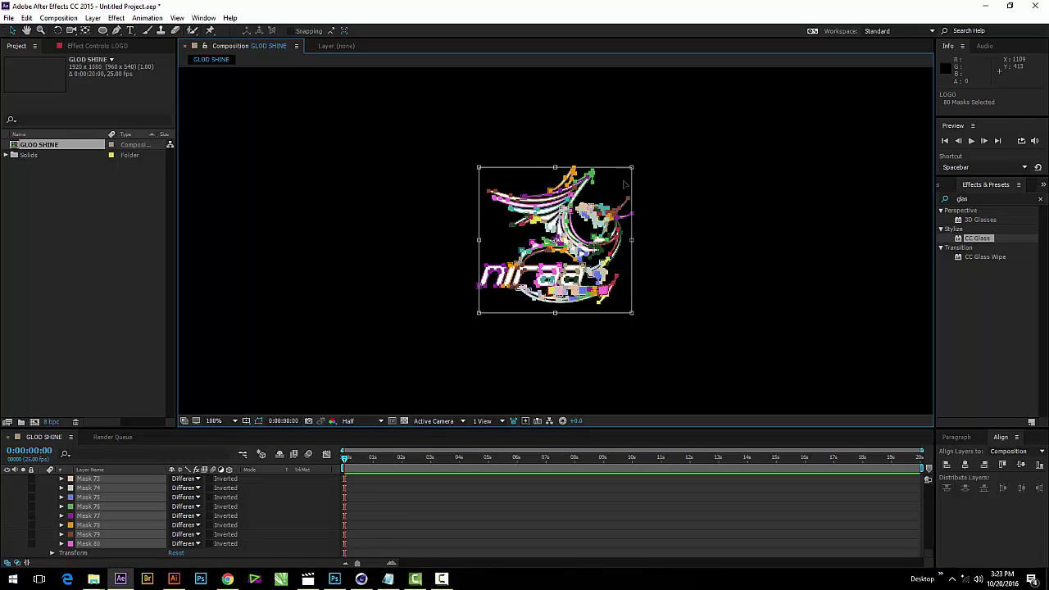
{"action": "scroll", "coordinate": [594, 189], "scroll_direction": "down", "scroll_amount": 1}
{"action": "scroll", "coordinate": [598, 210], "scroll_direction": "down", "scroll_amount": 1}
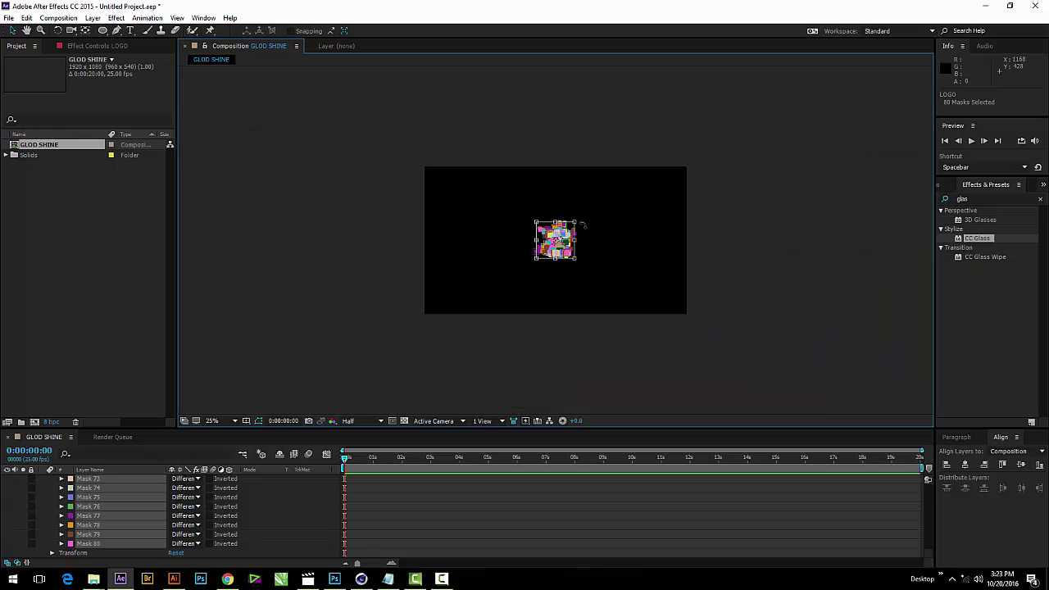
{"action": "left_click_drag", "start_coordinate": [579, 222], "coordinate": [594, 211]}
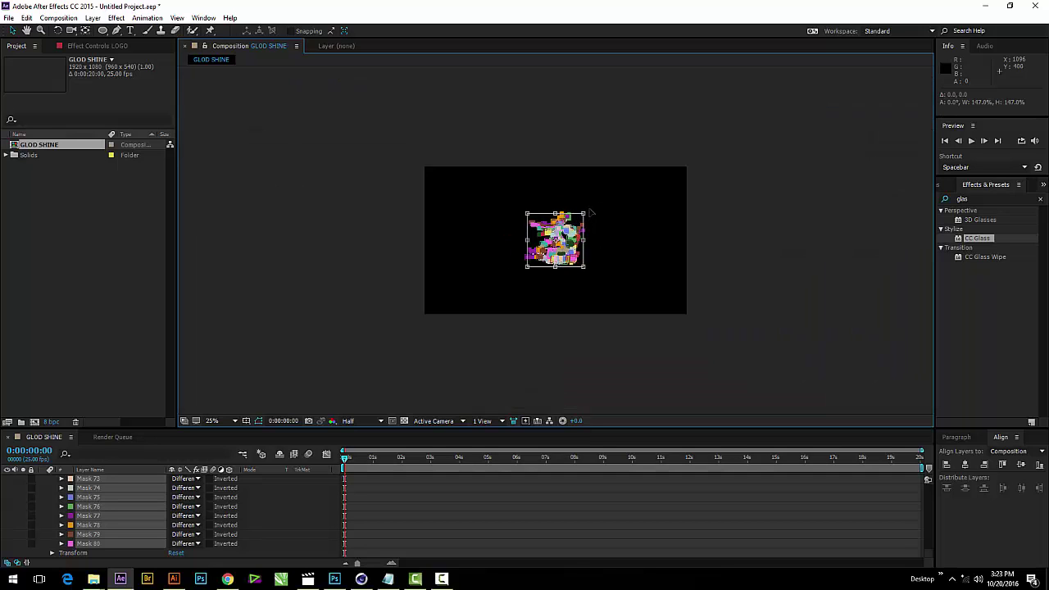
{"action": "key", "text": "Return"}
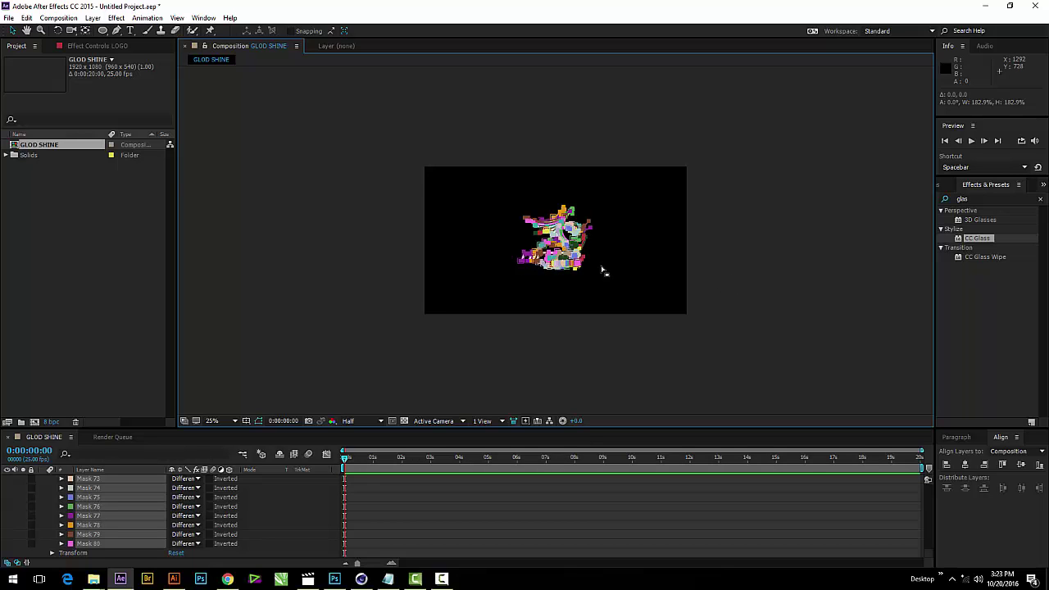
{"action": "scroll", "coordinate": [581, 231], "scroll_direction": "up", "scroll_amount": 2}
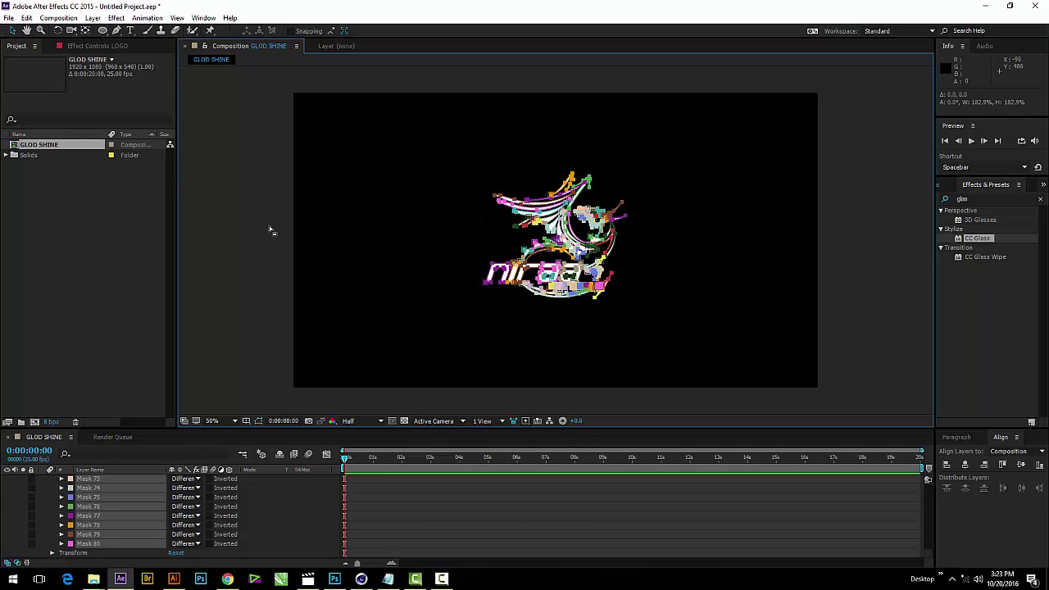
{"action": "left_click", "coordinate": [249, 235]}
{"action": "left_click", "coordinate": [231, 228]}
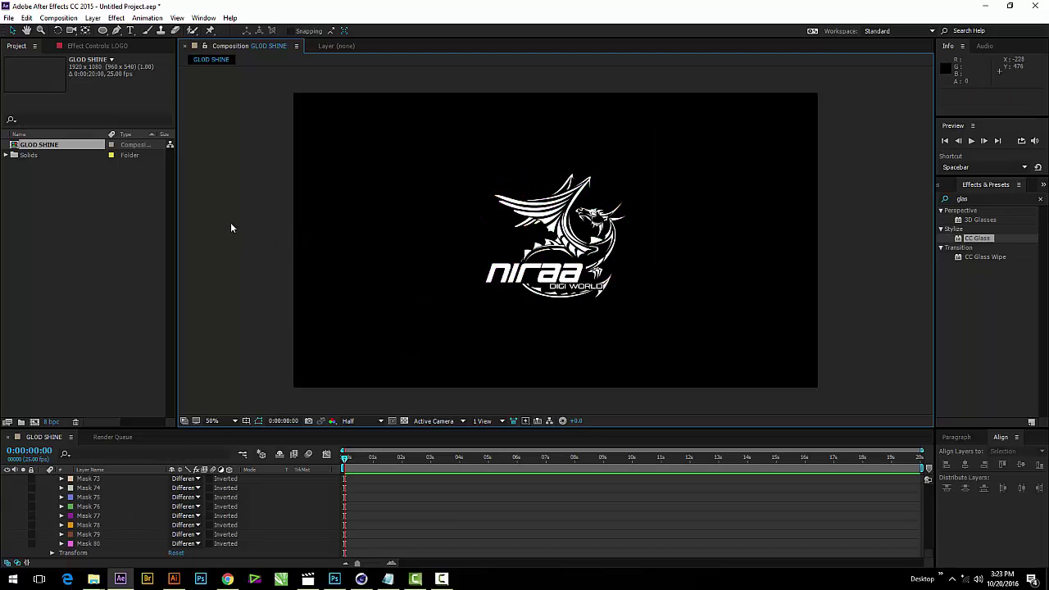
{"action": "scroll", "coordinate": [150, 462], "scroll_direction": "up", "scroll_amount": 15}
{"action": "left_click", "coordinate": [90, 479]}
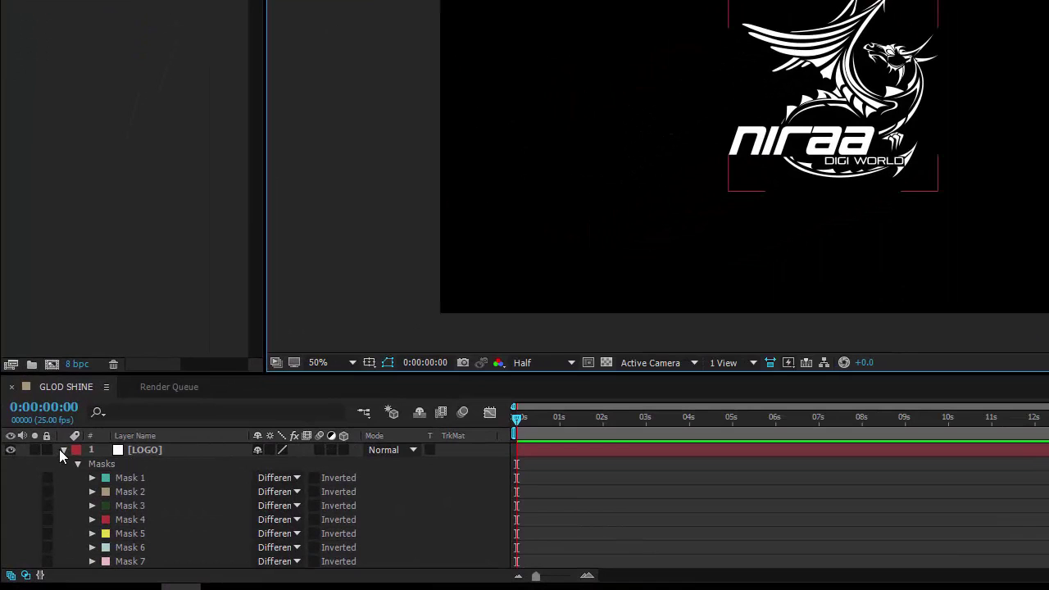
Add a full-frame white solid, White Solid 1, and move it beneath the LOGO layer
{"action": "left_click", "coordinate": [63, 450]}
{"action": "left_click", "coordinate": [106, 502]}
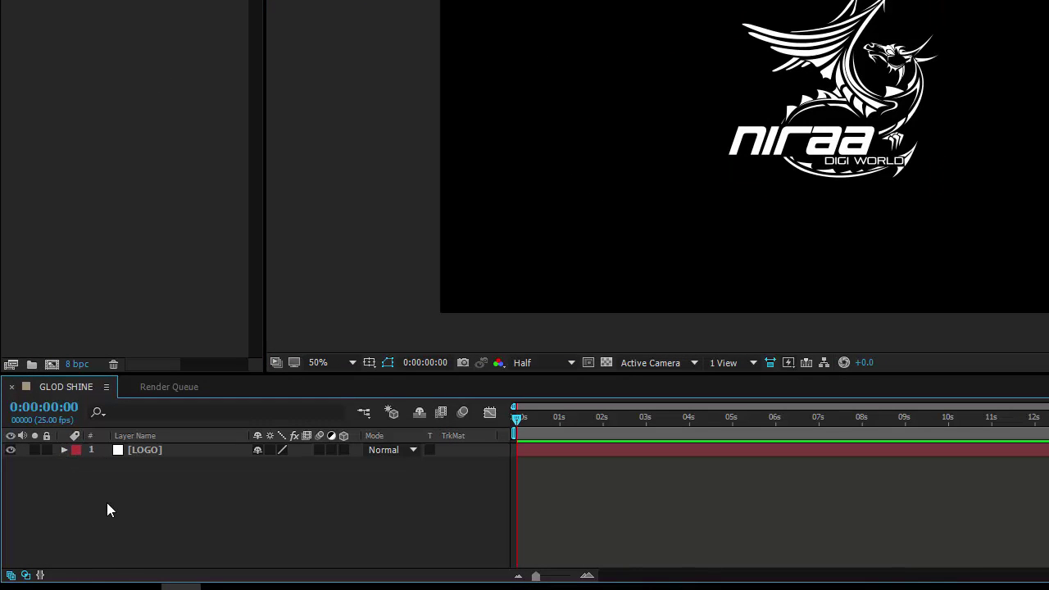
{"action": "right_click", "coordinate": [118, 515]}
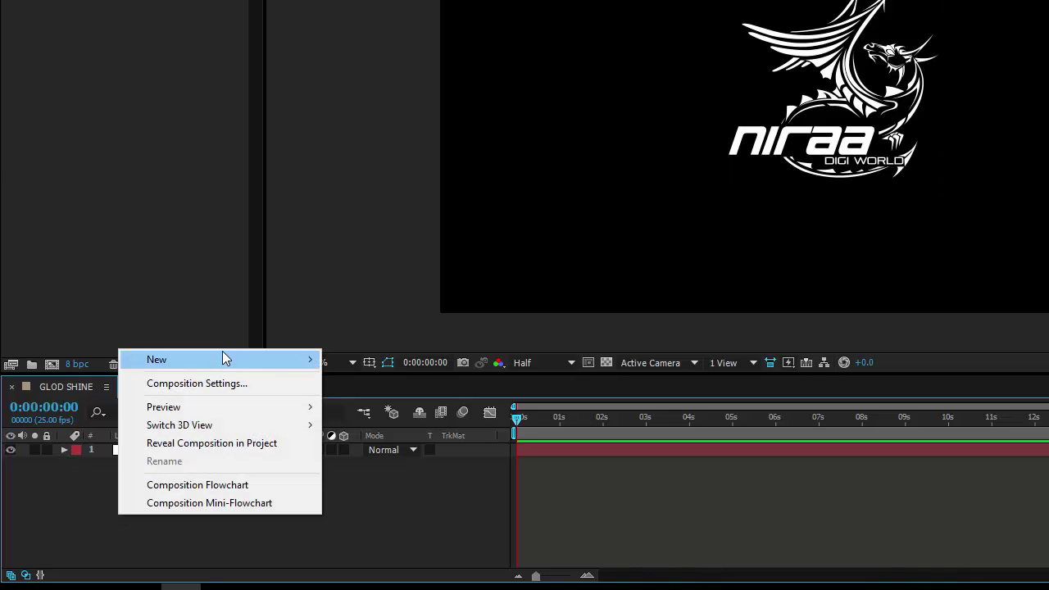
{"action": "mouse_move", "coordinate": [221, 366]}
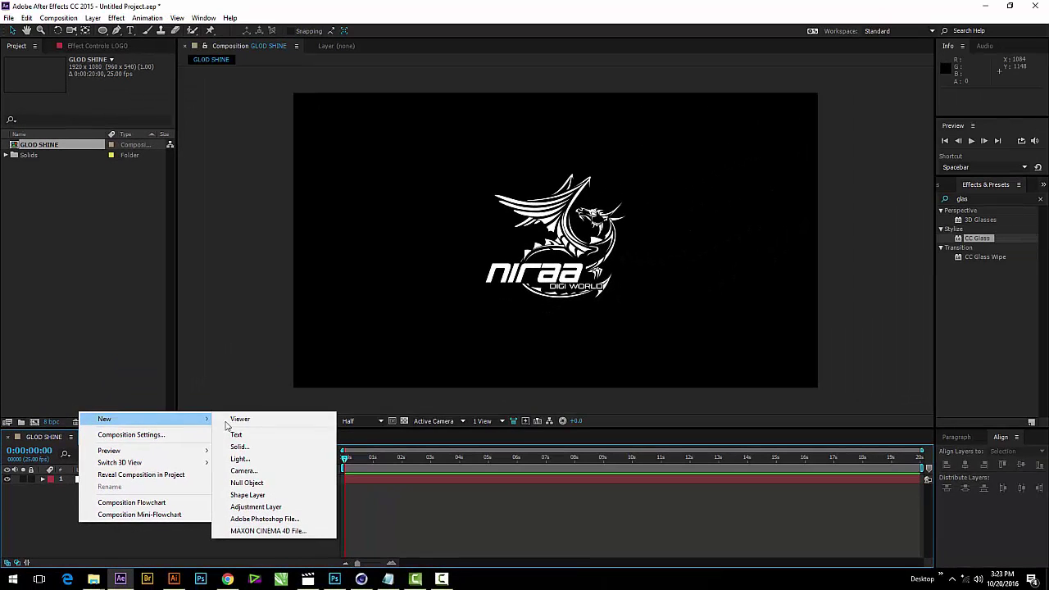
{"action": "left_click", "coordinate": [259, 450]}
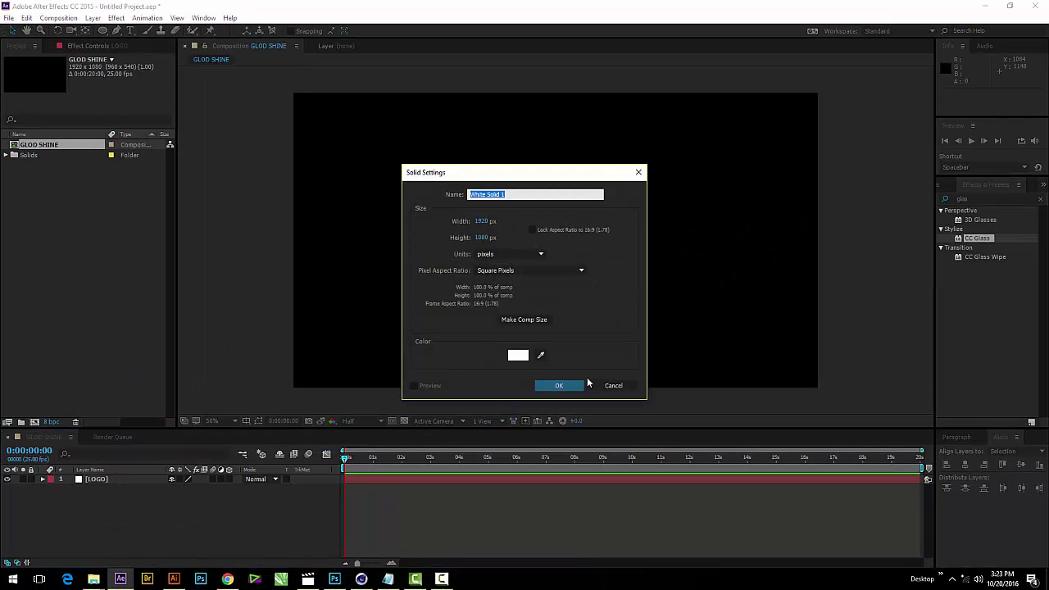
{"action": "left_click", "coordinate": [563, 385]}
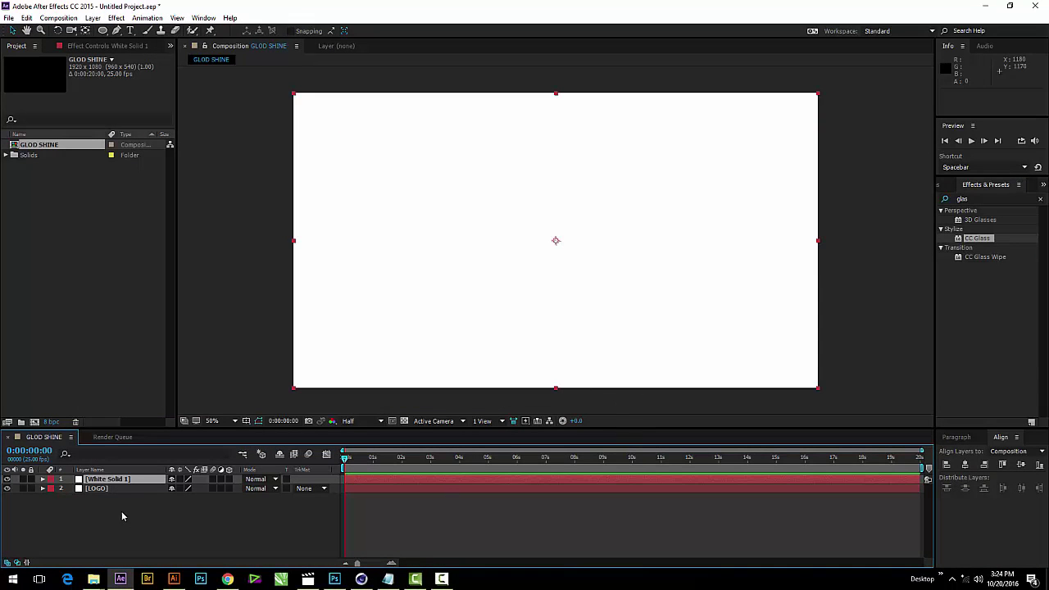
{"action": "left_click_drag", "start_coordinate": [120, 484], "coordinate": [126, 515]}
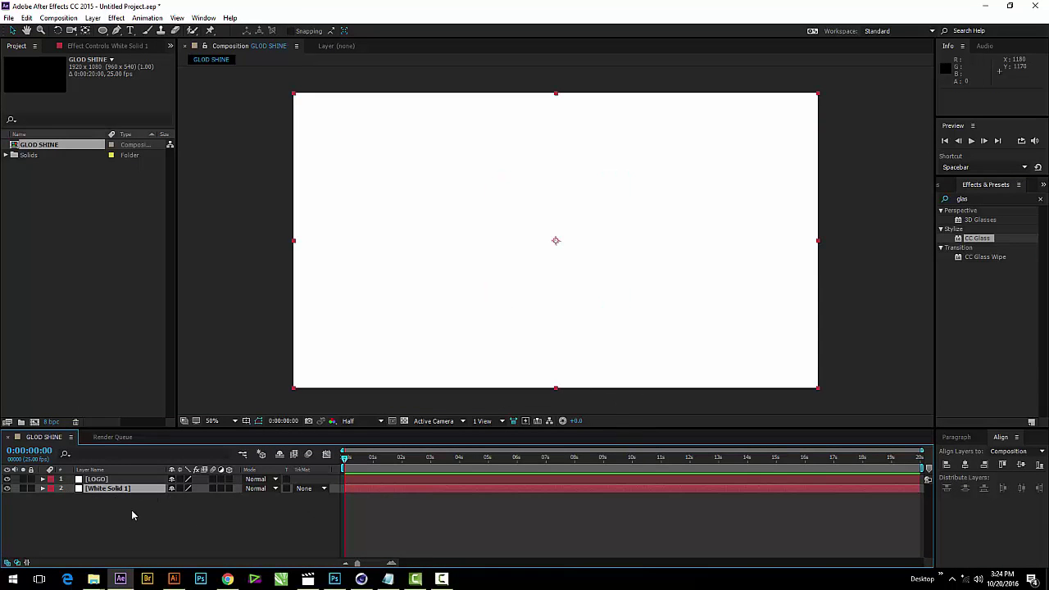
{"action": "left_click", "coordinate": [100, 29]}
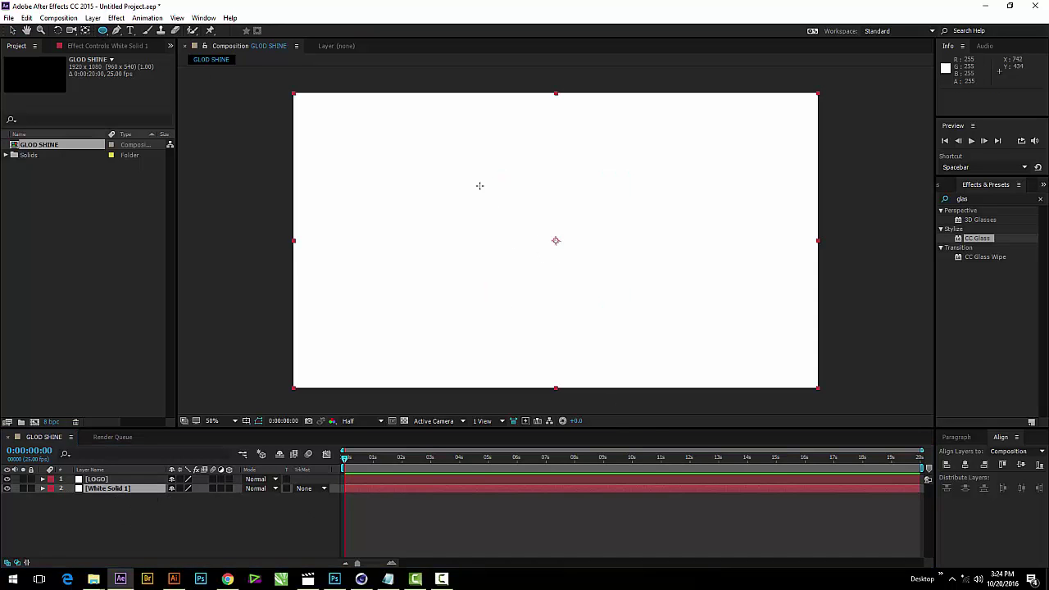
Draw an ellipse mask around the logo, duplicate it, and shrink Mask 2 to about 98%
{"action": "left_click_drag", "start_coordinate": [440, 148], "coordinate": [660, 348]}
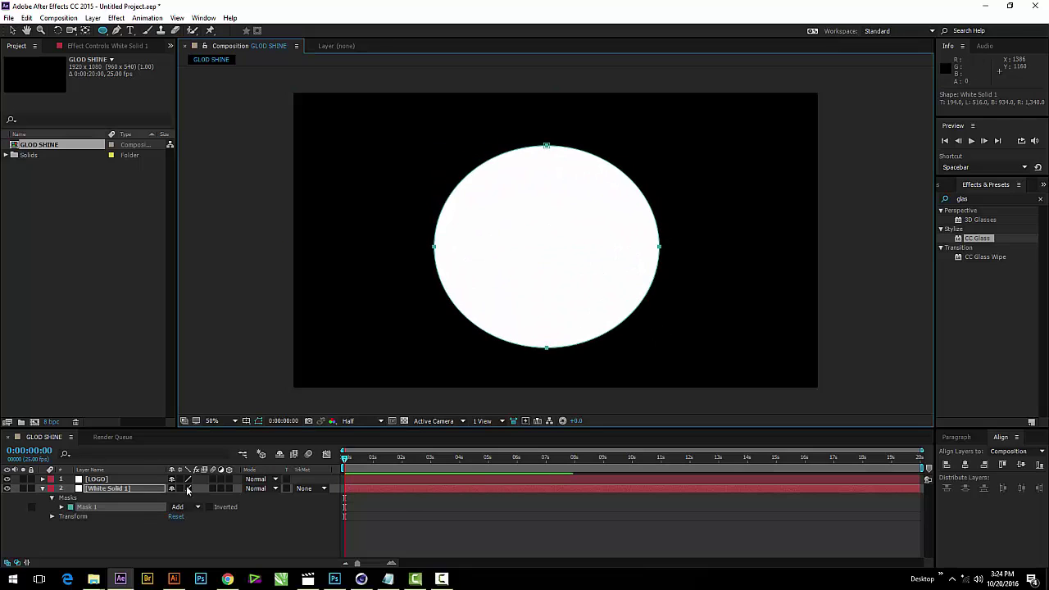
{"action": "left_click", "coordinate": [87, 508]}
{"action": "key", "text": "ctrl+d"}
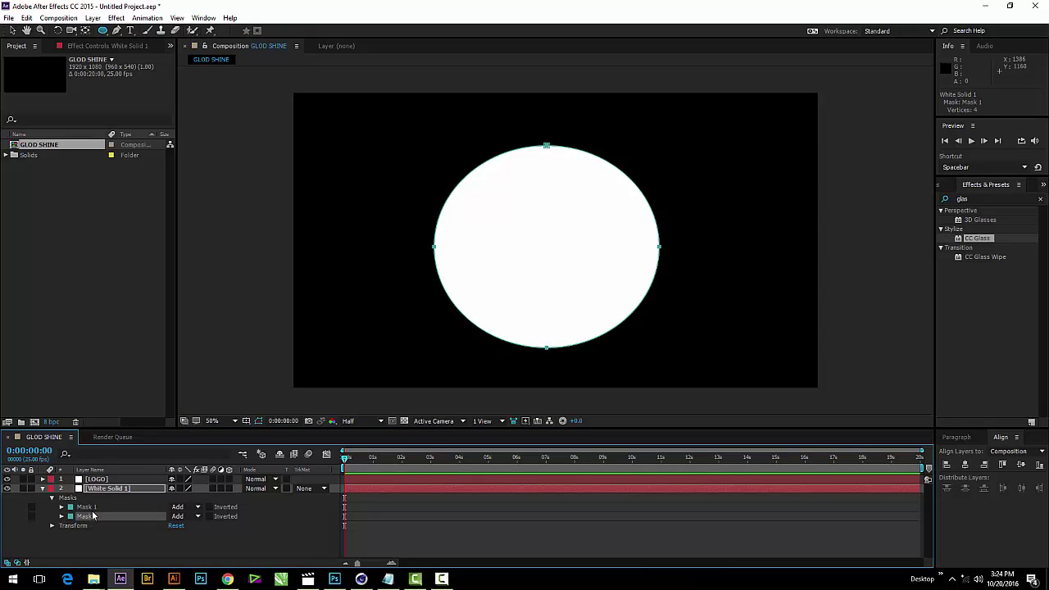
{"action": "left_click", "coordinate": [12, 31]}
{"action": "double_click", "coordinate": [659, 248]}
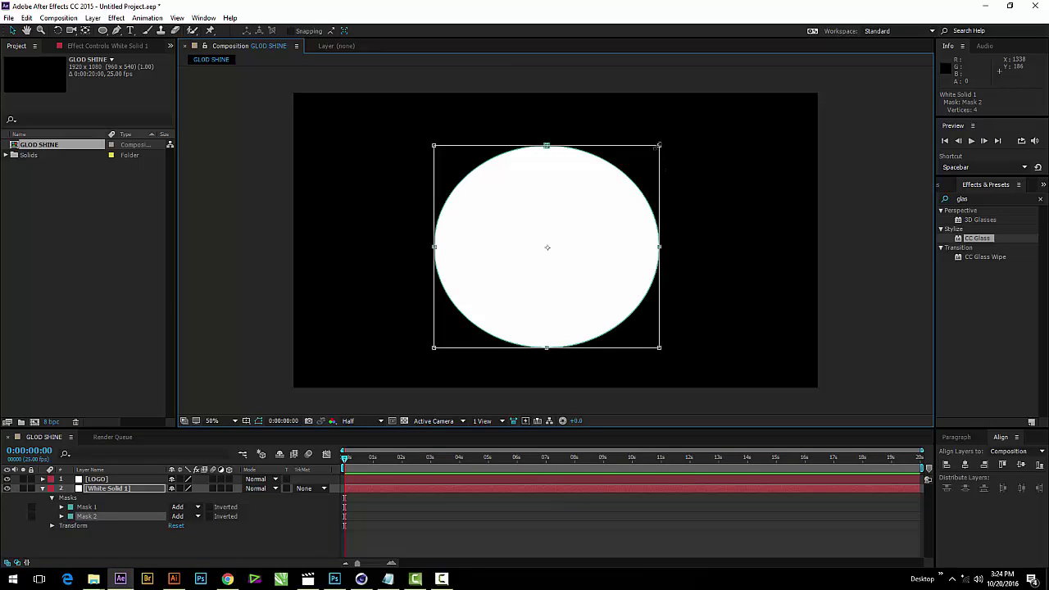
{"action": "left_click_drag", "start_coordinate": [660, 146], "coordinate": [658, 147]}
{"action": "left_click_drag", "start_coordinate": [185, 516], "coordinate": [199, 459]}
Set Mask 1 to Add and Mask 2 to Subtract to form a thin ring
{"action": "left_click", "coordinate": [185, 516]}
{"action": "left_click", "coordinate": [200, 441]}
{"action": "left_click", "coordinate": [185, 516]}
{"action": "left_click", "coordinate": [199, 458]}
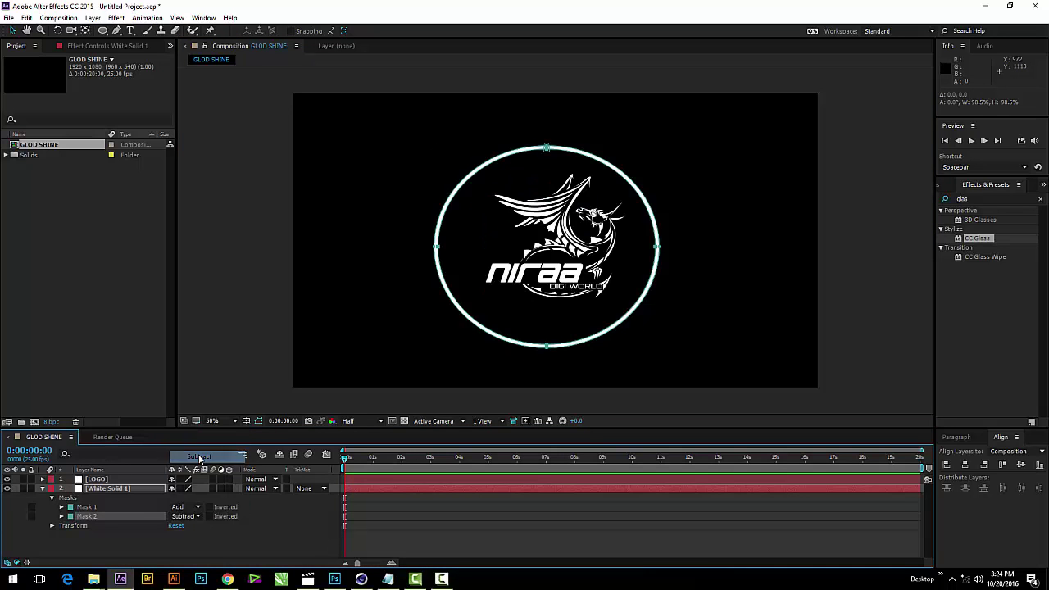
{"action": "left_click", "coordinate": [162, 546]}
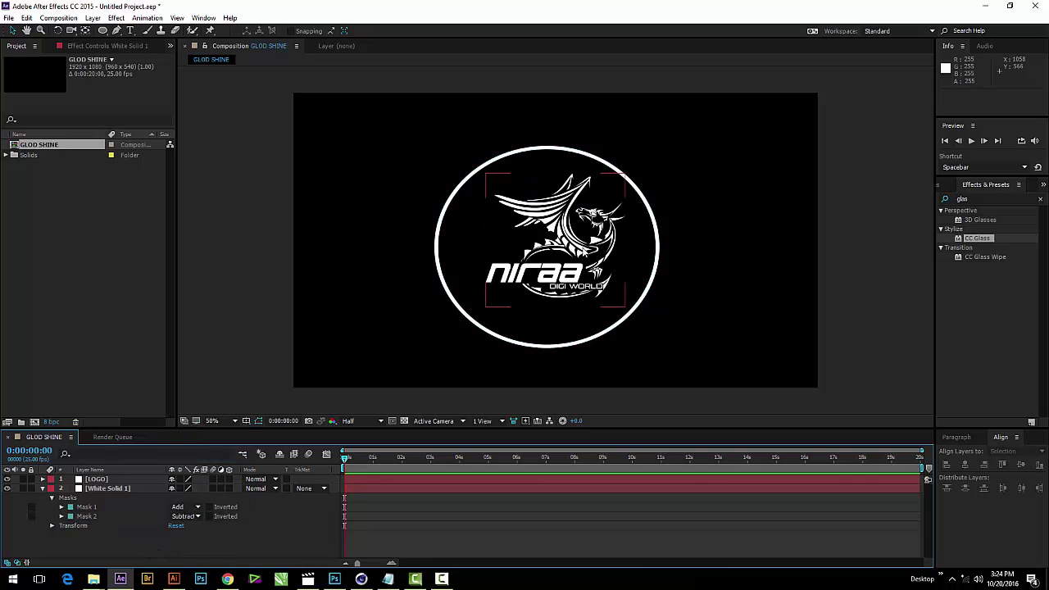
Centre the White Solid 1 ring vertically in the composition
{"action": "left_click", "coordinate": [94, 489]}
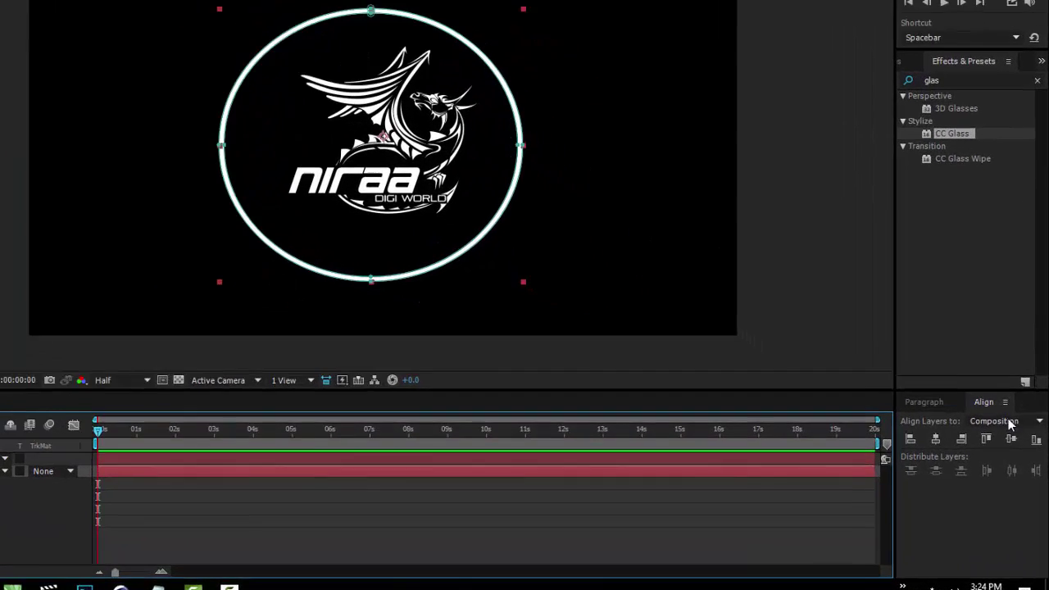
{"action": "left_click", "coordinate": [1005, 429]}
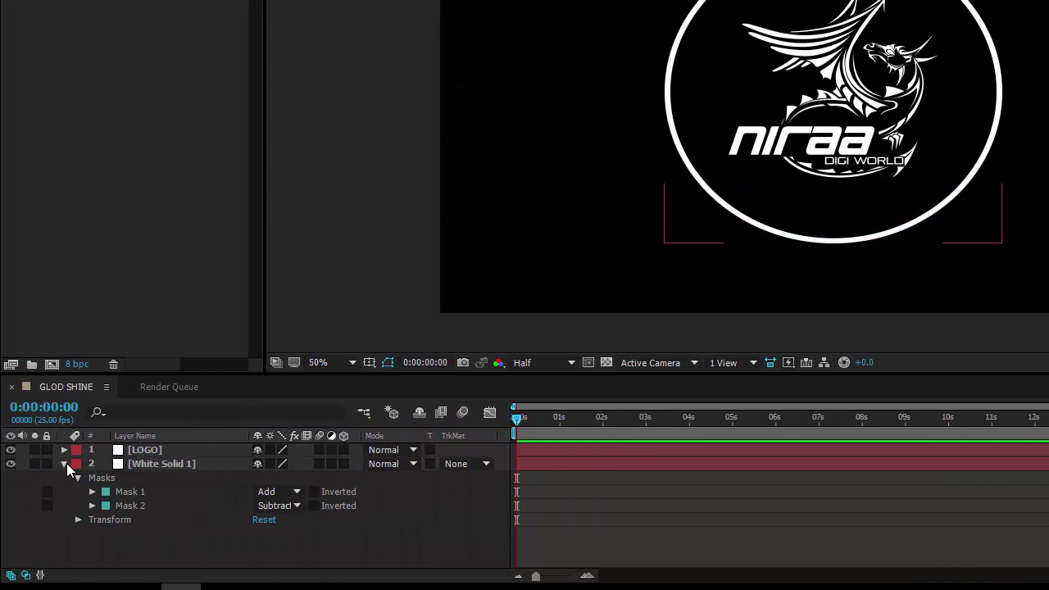
{"action": "left_click", "coordinate": [64, 464]}
Pre-compose LOGO and White Solid 1 into a comp named logo
{"action": "left_click_drag", "start_coordinate": [141, 499], "coordinate": [121, 445]}
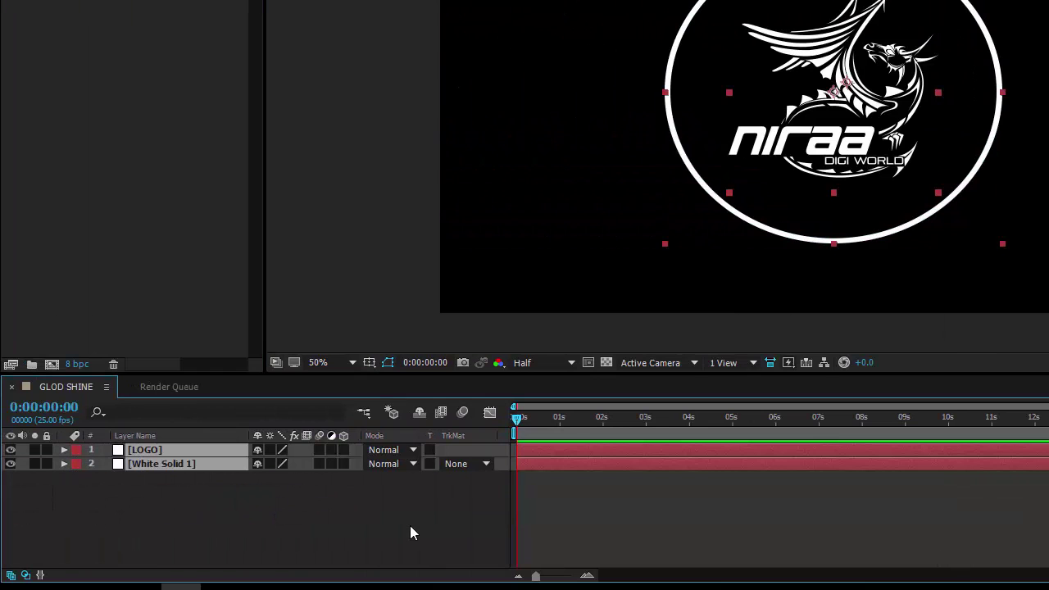
{"action": "key", "text": "ctrl+shift+c"}
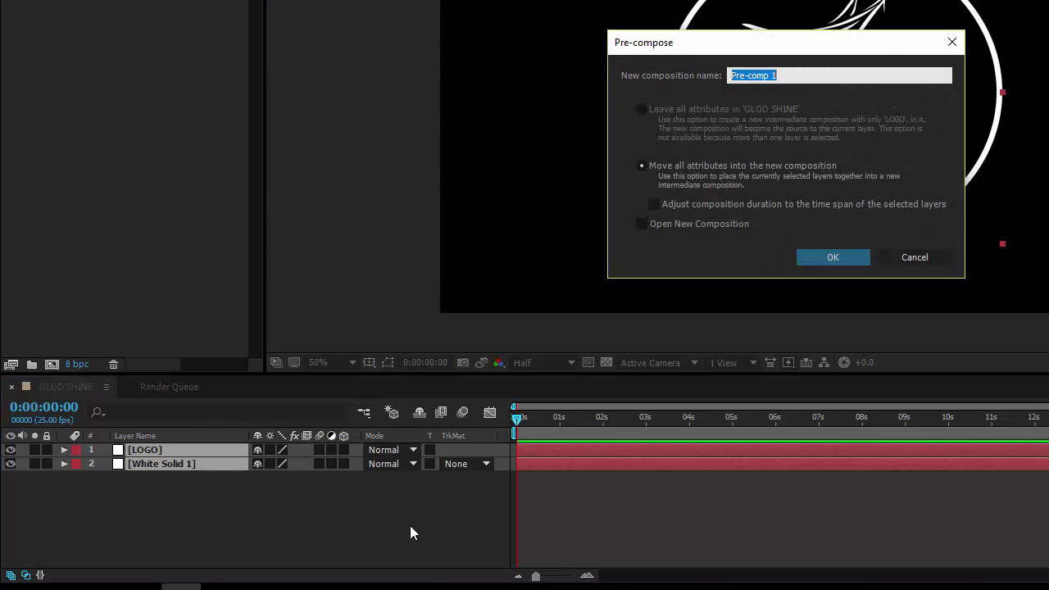
{"action": "type", "text": "logo"}
{"action": "key", "text": "Return"}
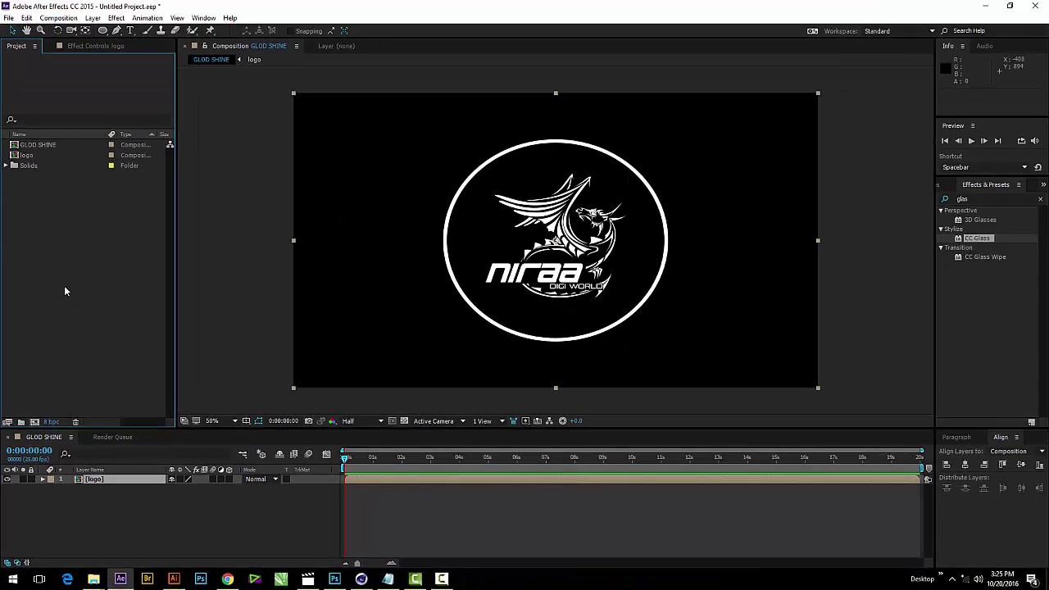
Import 111.jpg and place it as a layer above the logo comp
{"action": "double_click", "coordinate": [62, 286]}
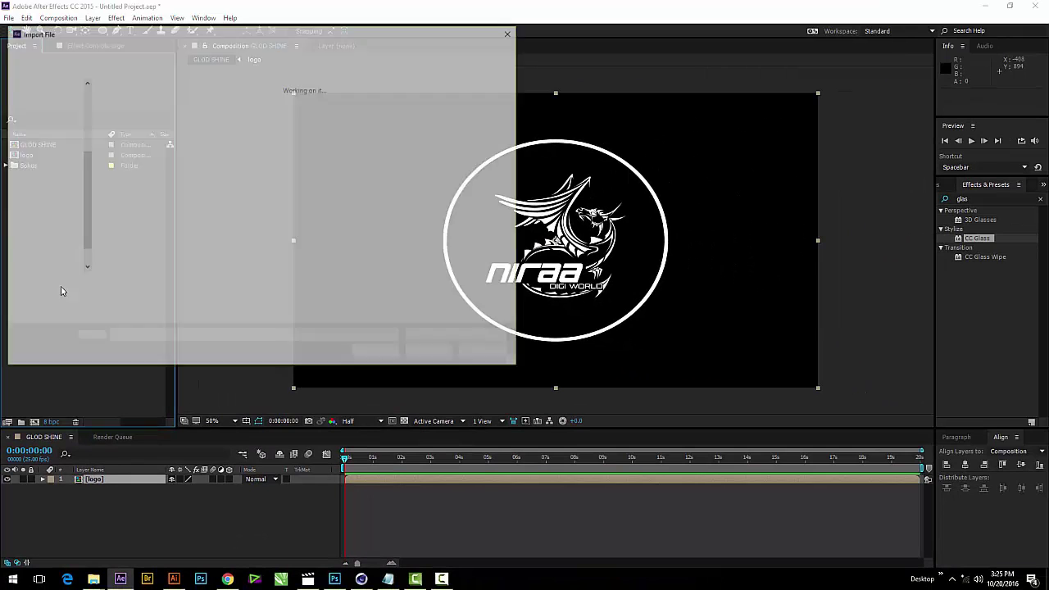
{"action": "left_click", "coordinate": [243, 111]}
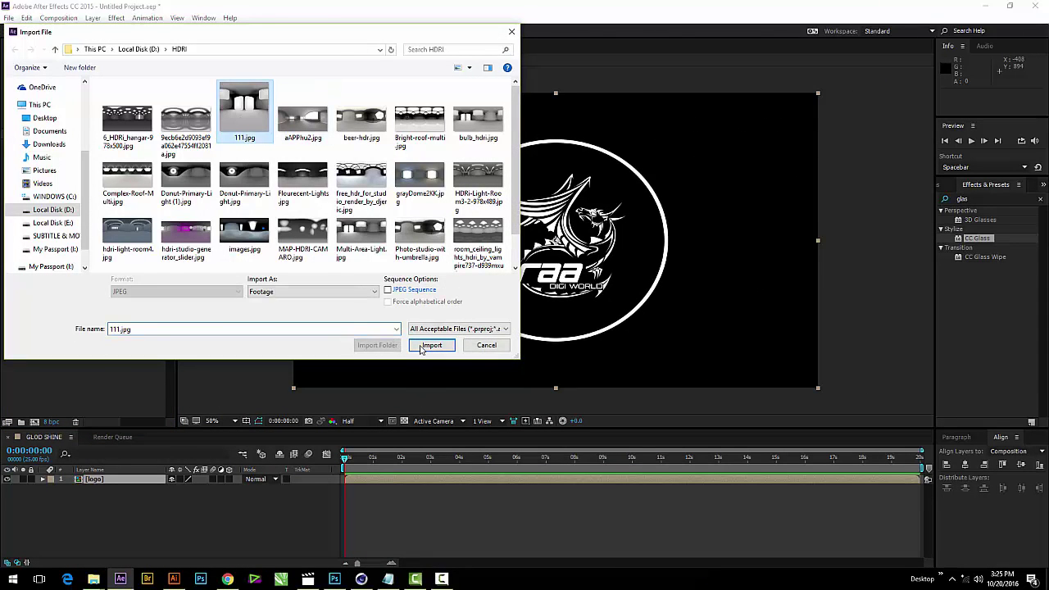
{"action": "left_click", "coordinate": [421, 345]}
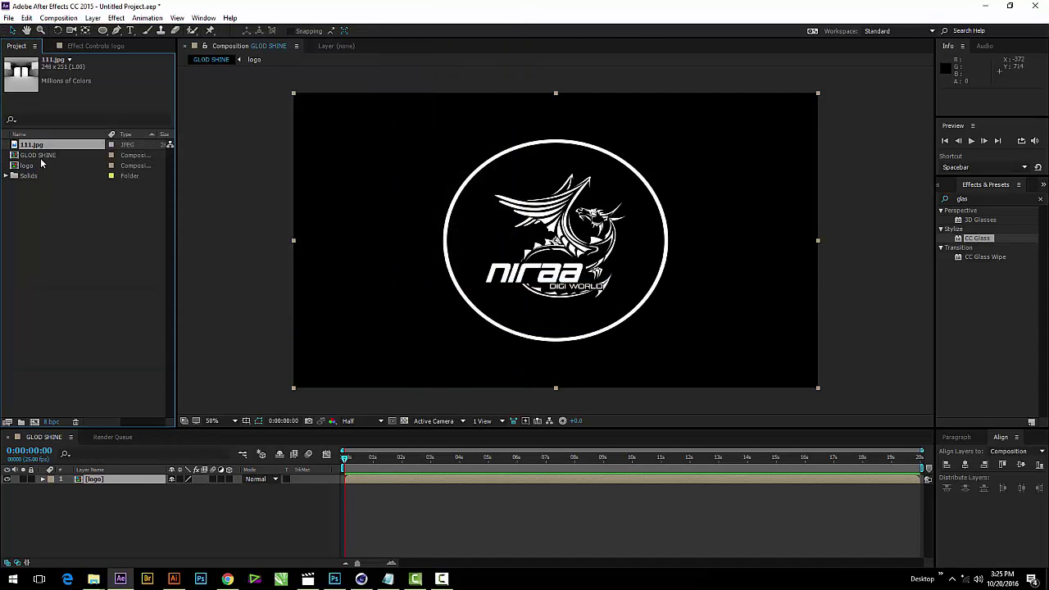
{"action": "left_click_drag", "start_coordinate": [41, 148], "coordinate": [94, 479]}
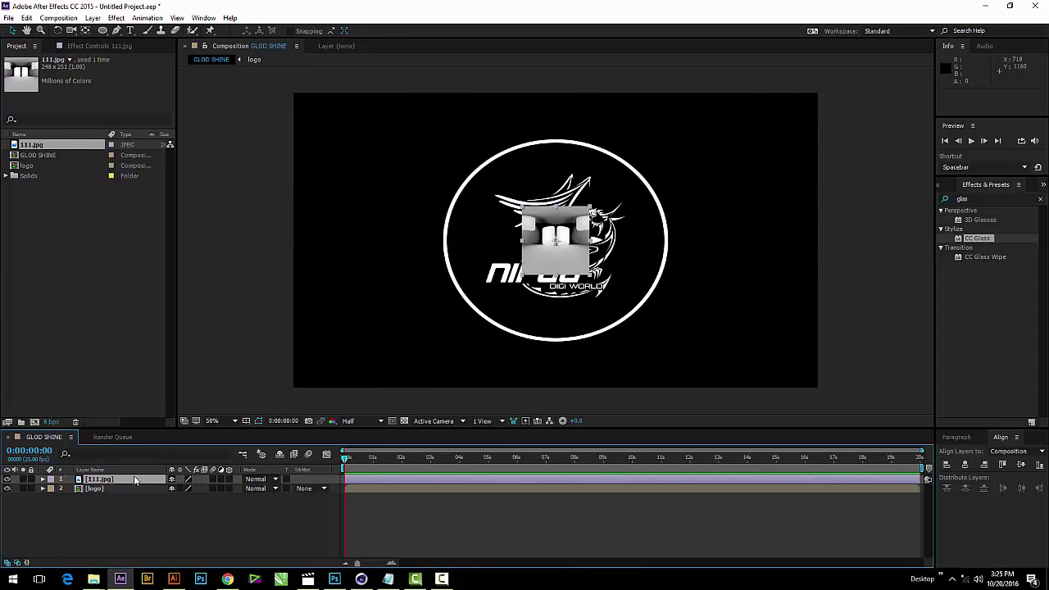
Set 111.jpg's anchor point to 208.0,125.5 and scale it up to about 430%
{"action": "key", "text": "a"}
{"action": "mouse_move", "coordinate": [173, 488]}
{"action": "left_mouse_down"}
{"action": "mouse_move", "coordinate": [222, 491]}
{"action": "mouse_move", "coordinate": [173, 489]}
{"action": "left_mouse_up"}
{"action": "key", "text": "s"}
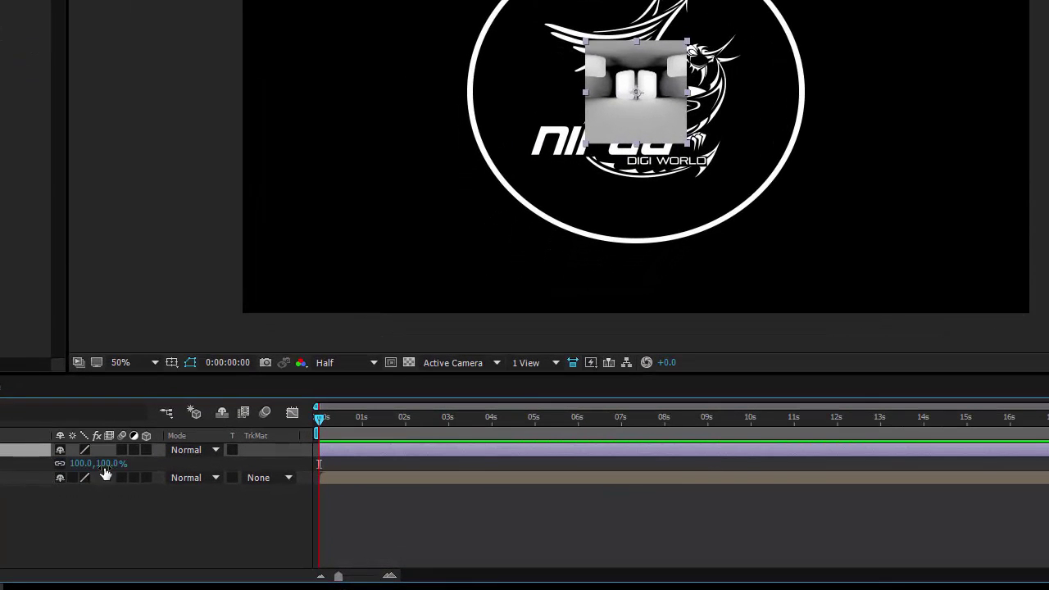
{"action": "left_click_drag", "start_coordinate": [78, 464], "coordinate": [335, 452]}
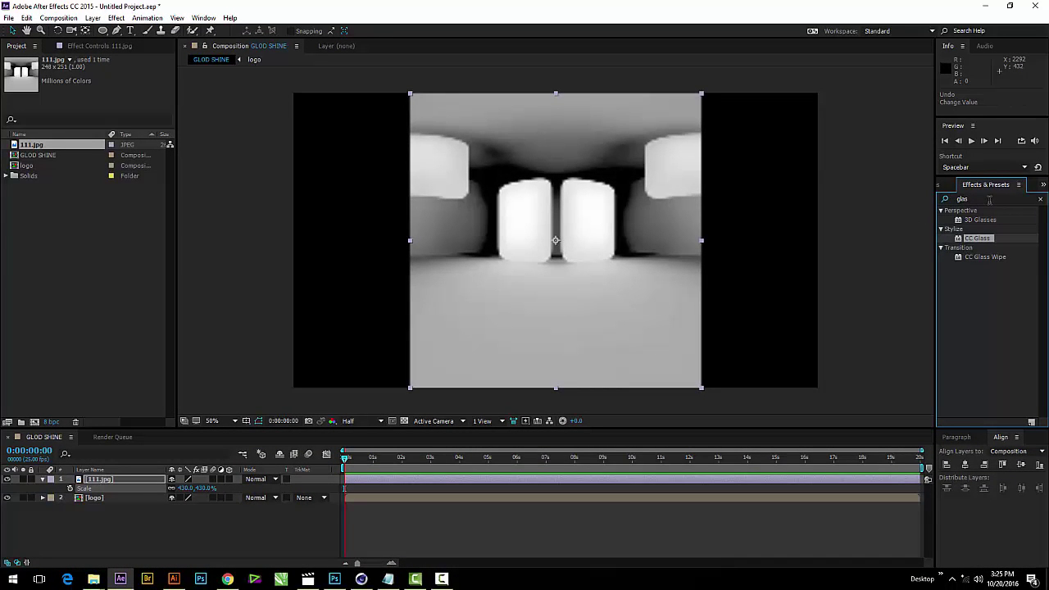
{"action": "type", "text": "glas"}
Apply Motion Tile to 111.jpg with Tile Height 45 and Output Width 210
{"action": "left_click", "coordinate": [980, 200]}
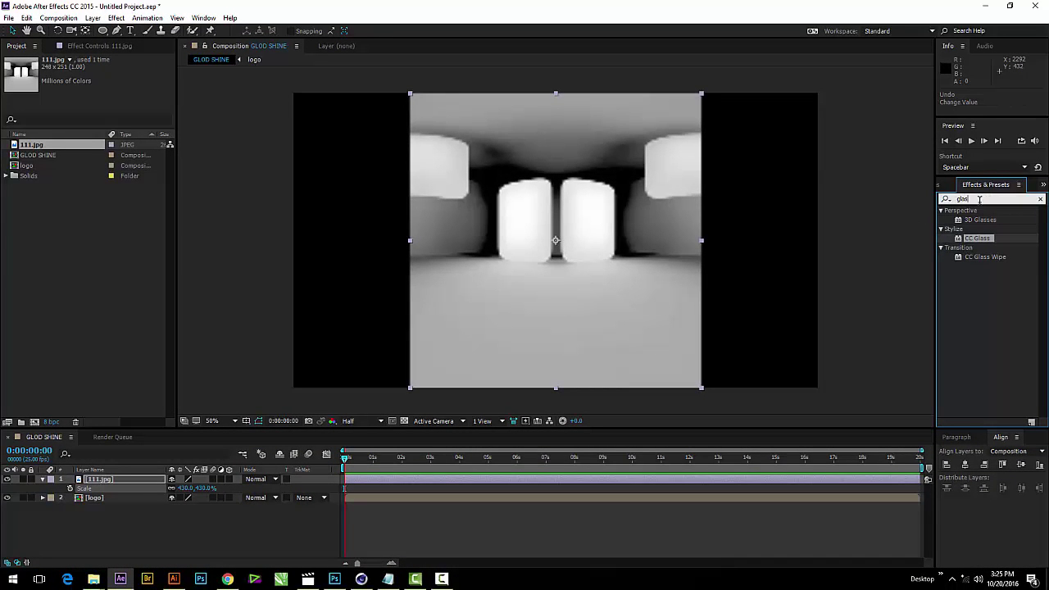
{"action": "type", "text": "moto"}
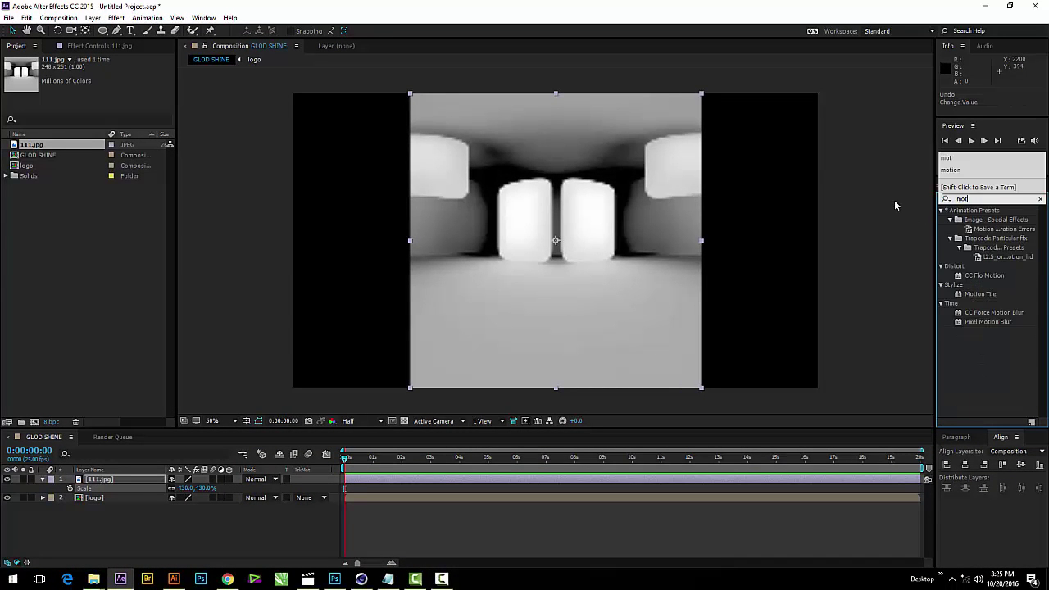
{"action": "key", "text": "BackSpace"}
{"action": "left_click", "coordinate": [982, 300]}
{"action": "left_click", "coordinate": [981, 295]}
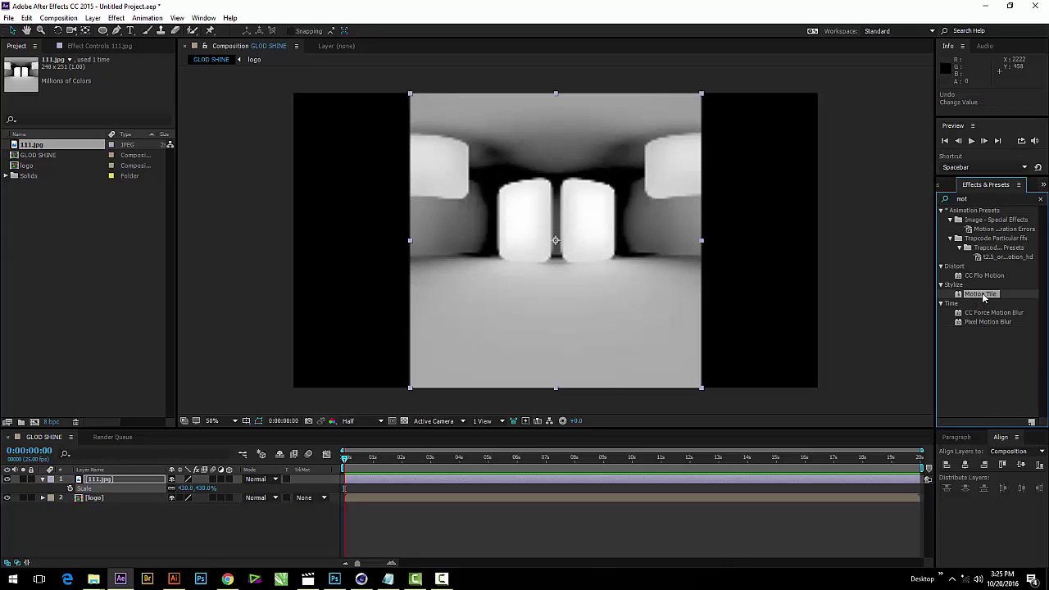
{"action": "left_click_drag", "start_coordinate": [981, 294], "coordinate": [129, 482]}
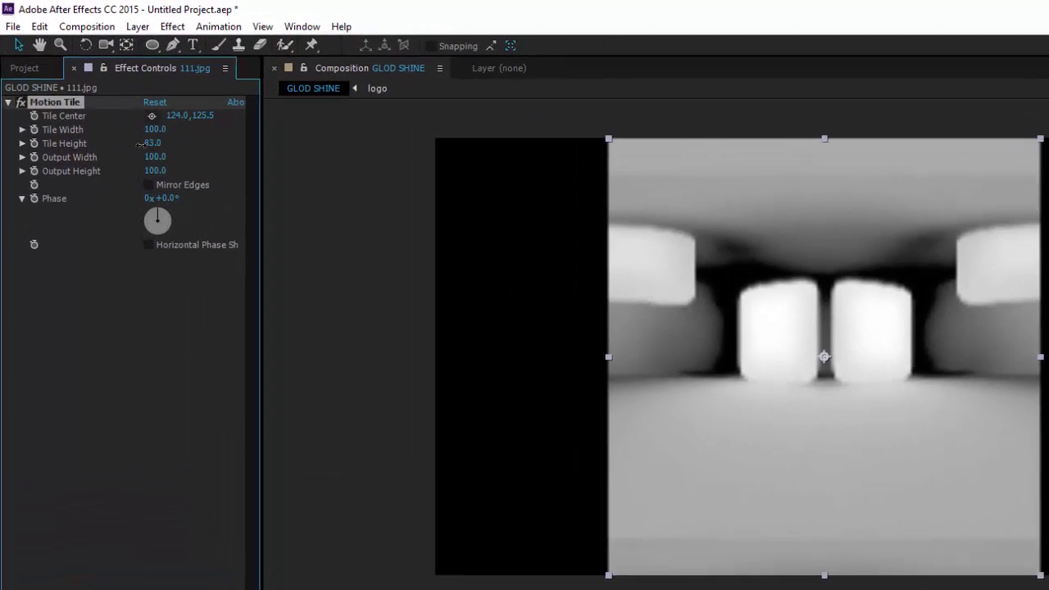
{"action": "left_click_drag", "start_coordinate": [103, 96], "coordinate": [81, 99]}
{"action": "mouse_move", "coordinate": [121, 148]}
{"action": "left_mouse_down"}
{"action": "mouse_move", "coordinate": [175, 157]}
{"action": "mouse_move", "coordinate": [163, 158]}
{"action": "left_mouse_up"}
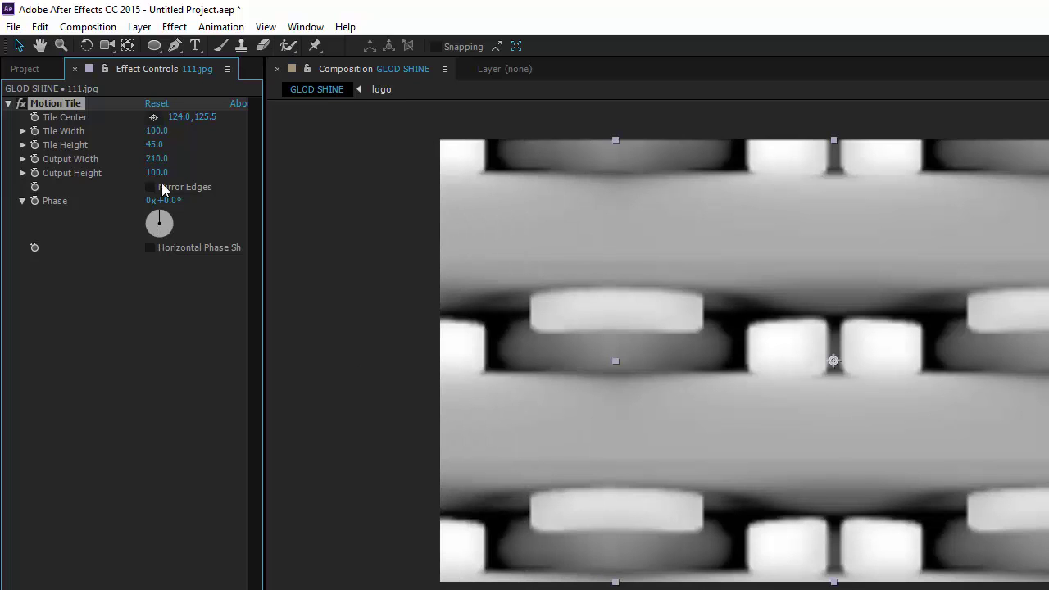
Keyframe Tile Center from 151 so the tiled pattern slides sideways, then preview
{"action": "left_click_drag", "start_coordinate": [180, 120], "coordinate": [184, 170]}
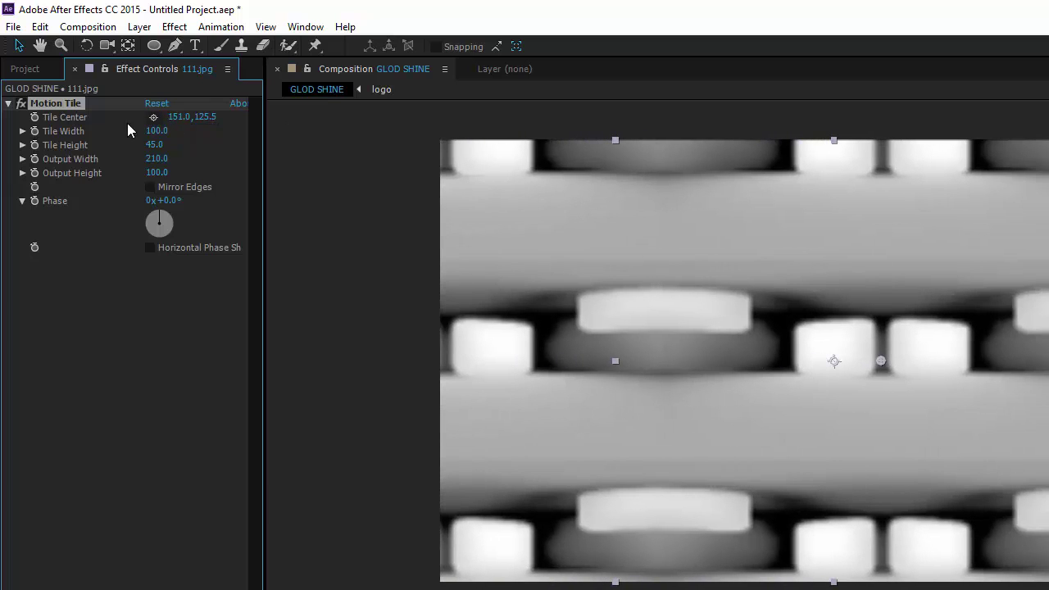
{"action": "left_click", "coordinate": [34, 117]}
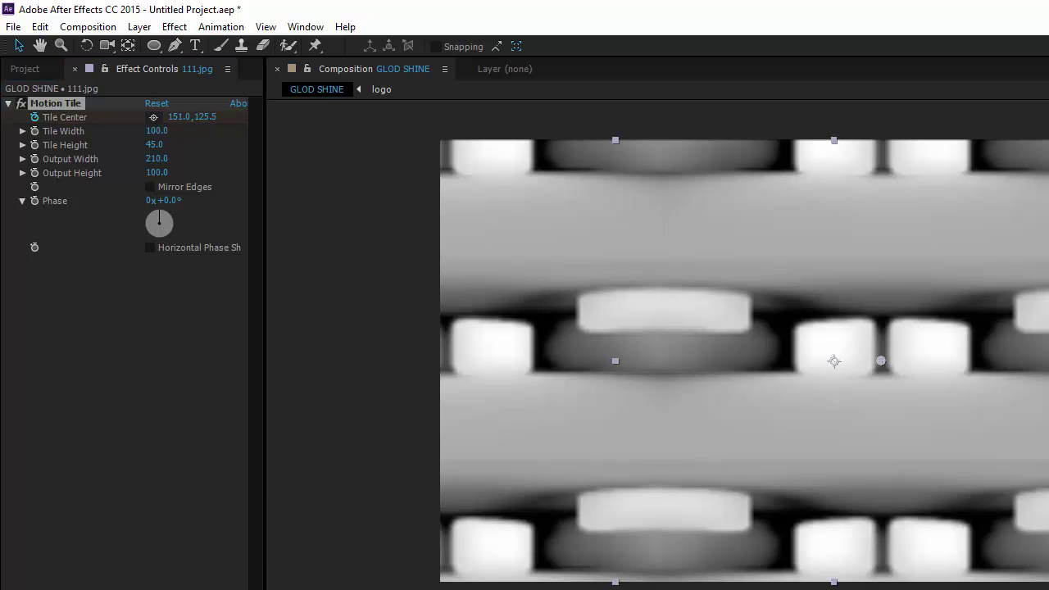
{"action": "left_click_drag", "start_coordinate": [175, 120], "coordinate": [434, 135]}
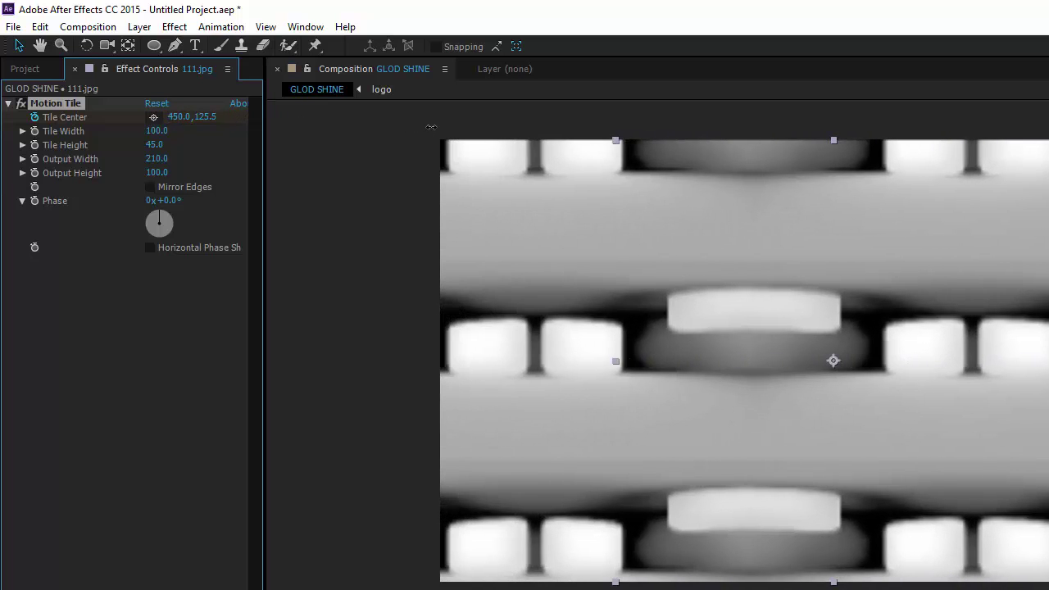
{"action": "left_click_drag", "start_coordinate": [179, 116], "coordinate": [123, 116]}
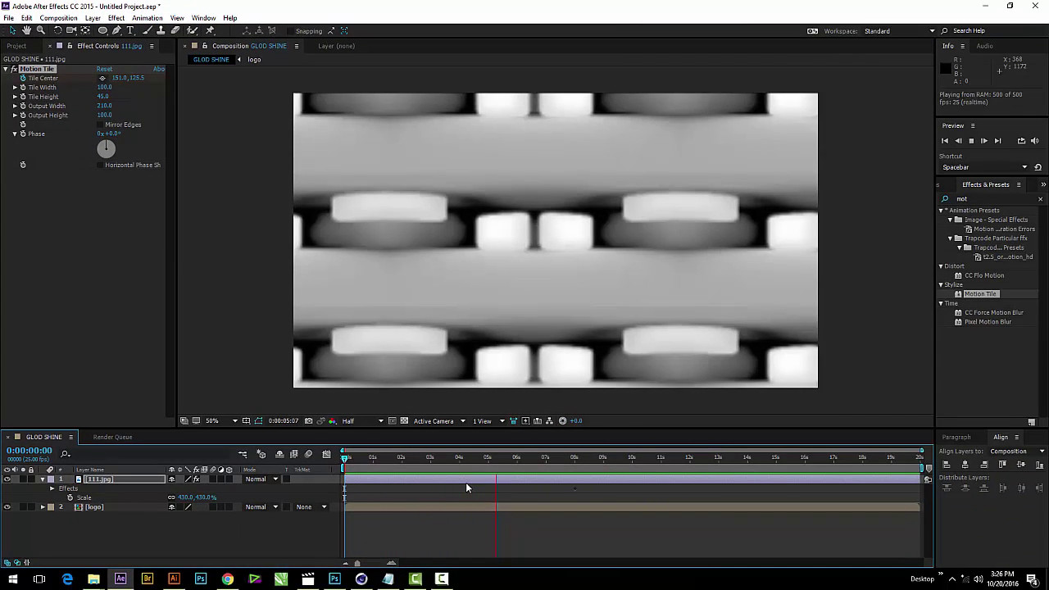
{"action": "key", "text": "space"}
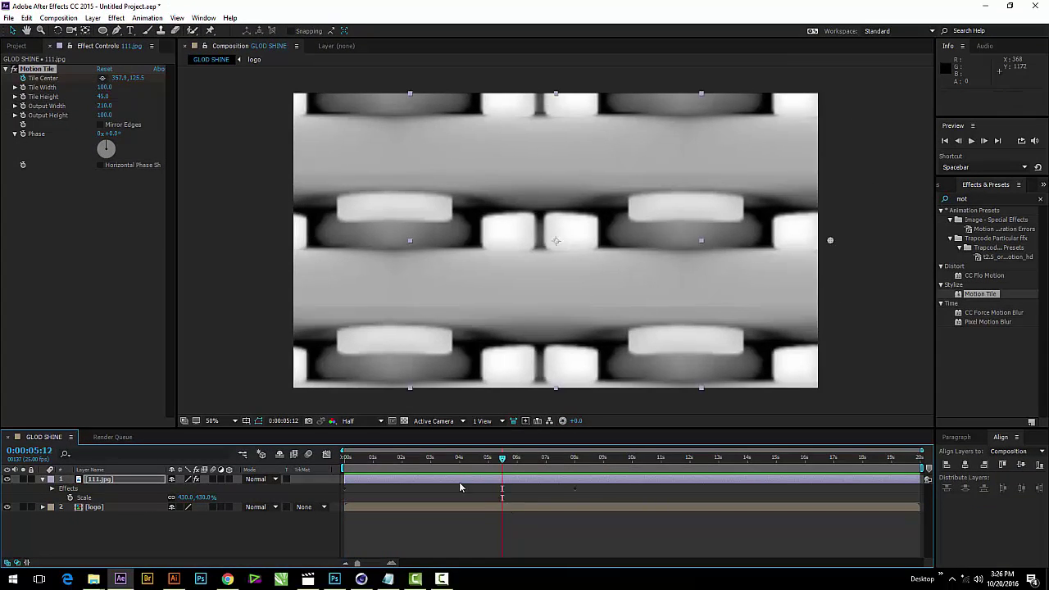
{"action": "left_click", "coordinate": [364, 457]}
{"action": "left_click", "coordinate": [108, 482]}
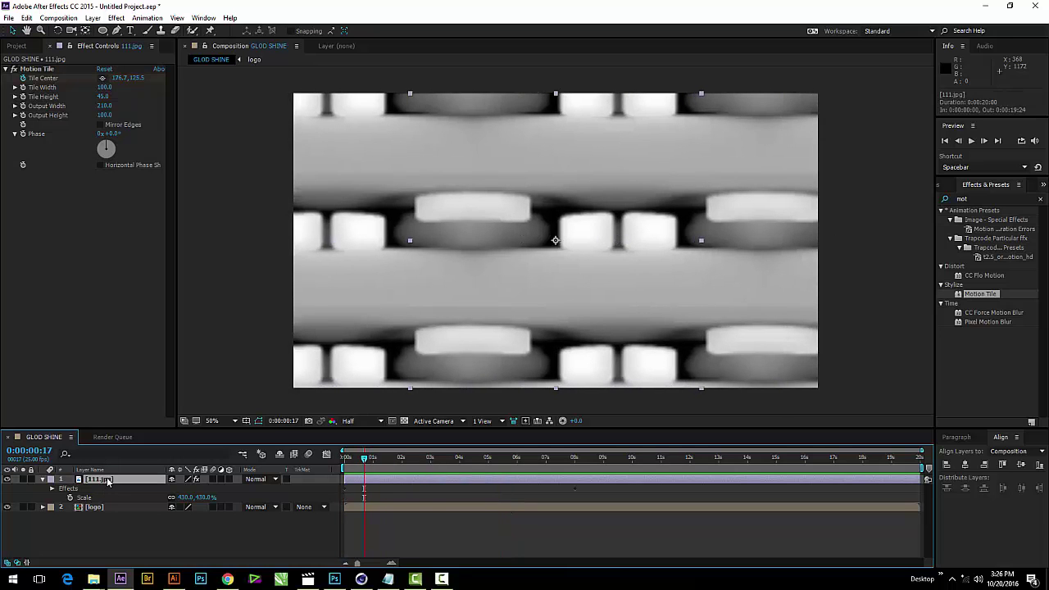
Pre-compose 111.jpg as Motion tile, move it below logo, and set Alpha Matte [logo]
{"action": "key", "text": "ctrl+shift+c"}
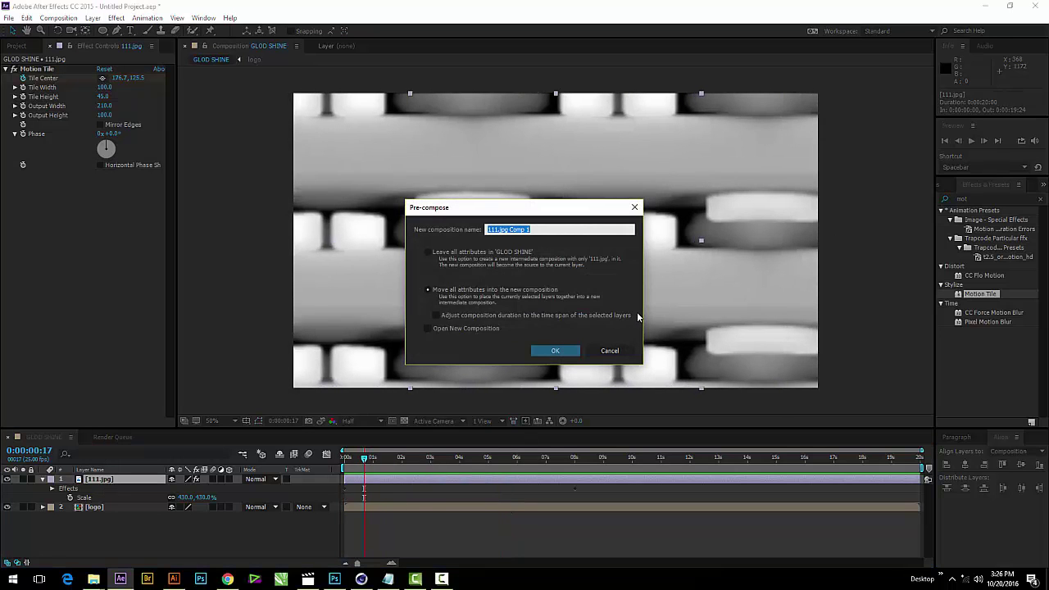
{"action": "type", "text": "Motion tile"}
{"action": "key", "text": "Return"}
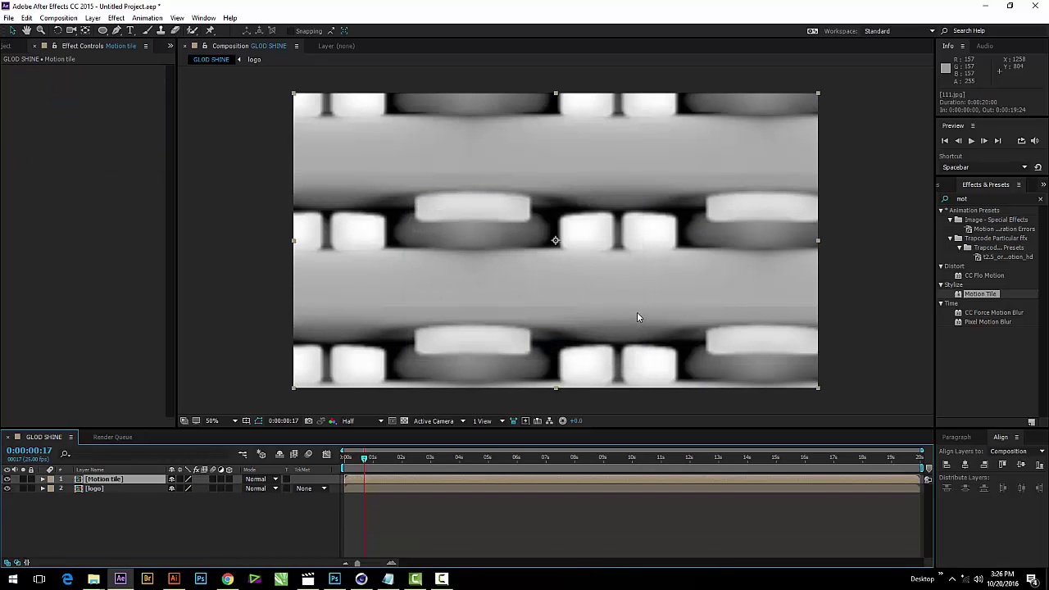
{"action": "left_click_drag", "start_coordinate": [88, 481], "coordinate": [96, 502]}
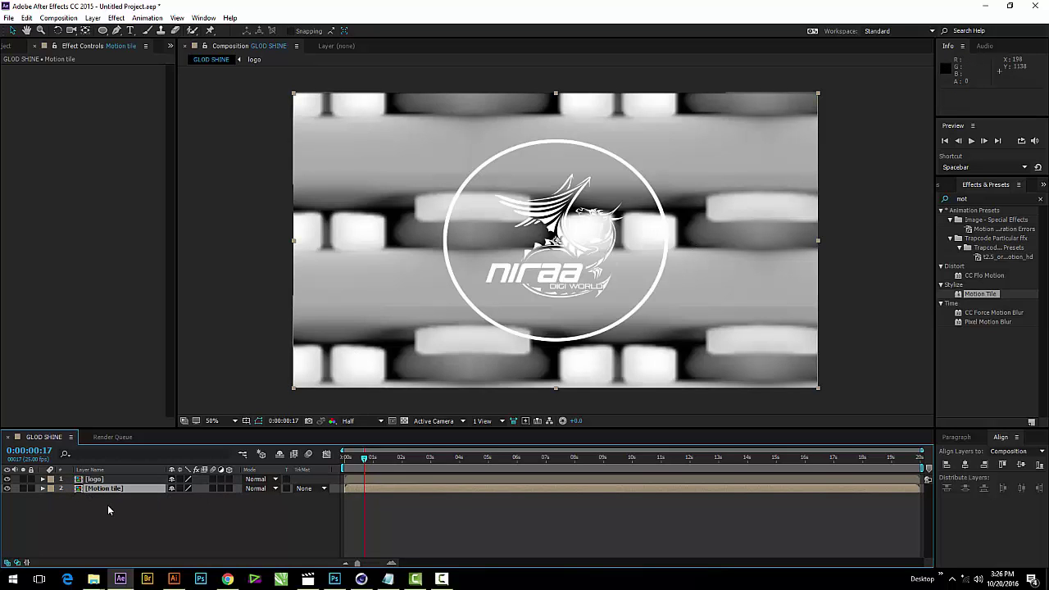
{"action": "left_click", "coordinate": [305, 489]}
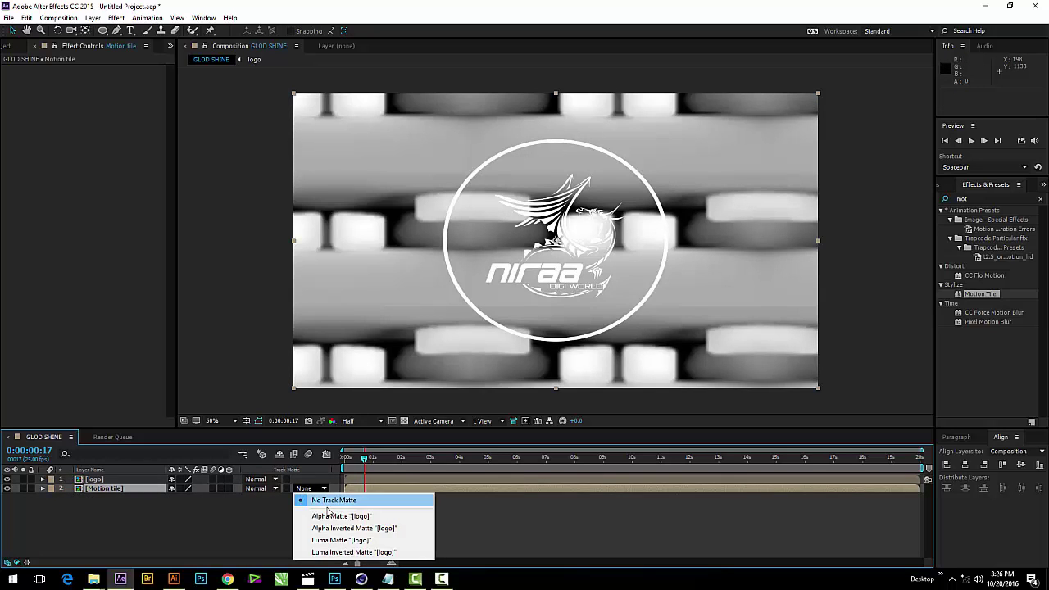
{"action": "left_click", "coordinate": [329, 517]}
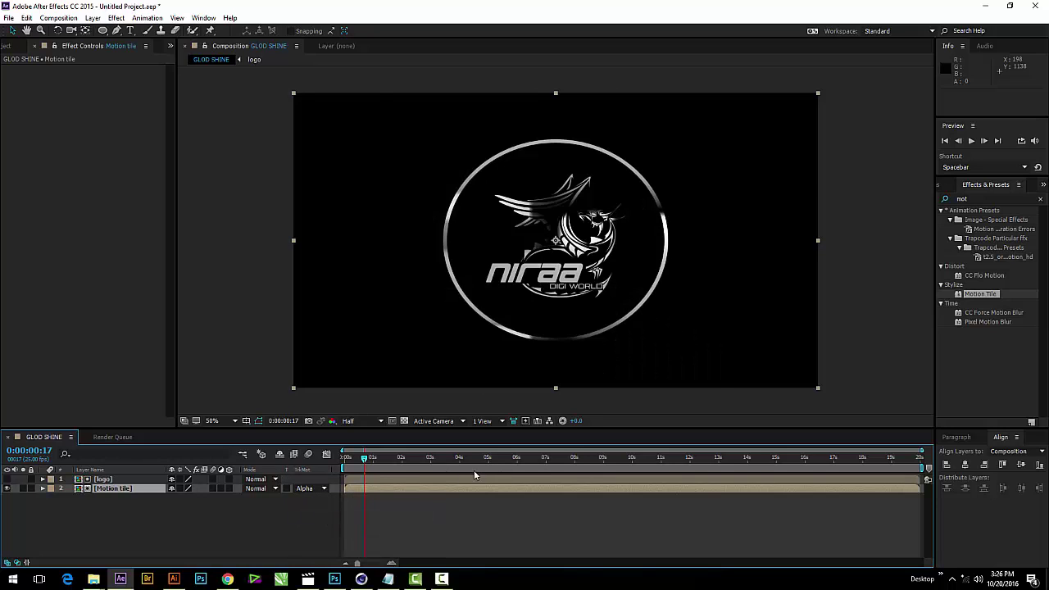
Preview the shining logo from the start, then reselect the Motion tile layer
{"action": "left_click", "coordinate": [342, 457]}
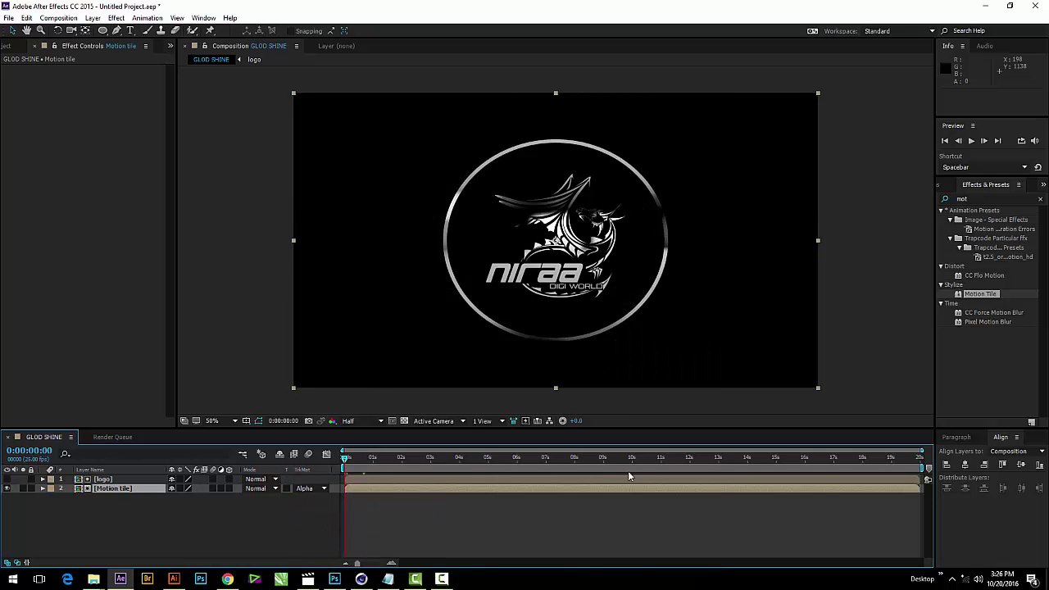
{"action": "key", "text": "space"}
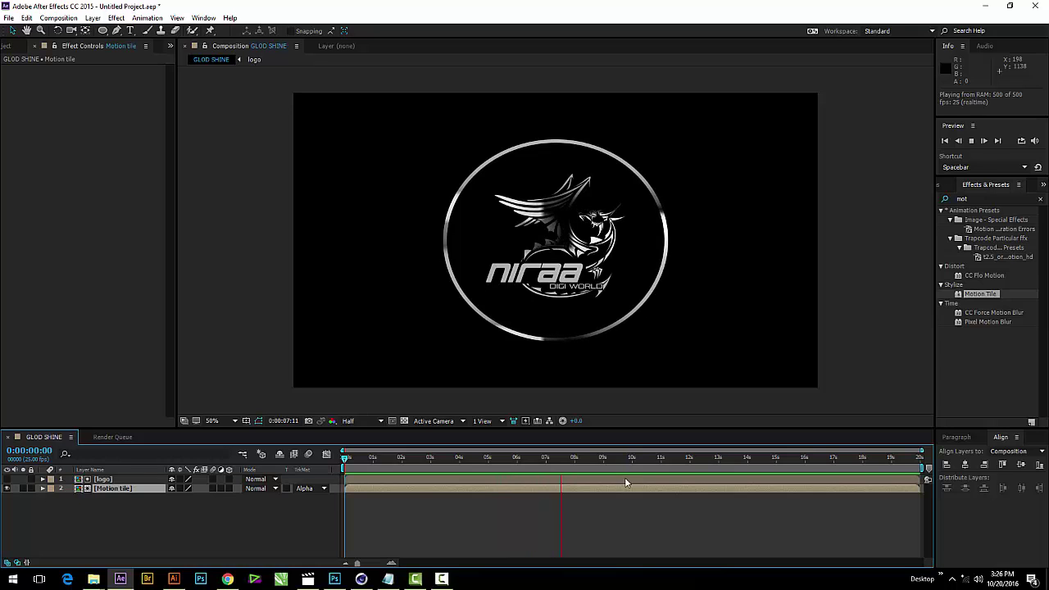
{"action": "left_click", "coordinate": [622, 487]}
{"action": "mouse_move", "coordinate": [541, 460]}
{"action": "left_mouse_down"}
{"action": "mouse_move", "coordinate": [330, 468]}
{"action": "mouse_move", "coordinate": [418, 461]}
{"action": "left_mouse_up"}
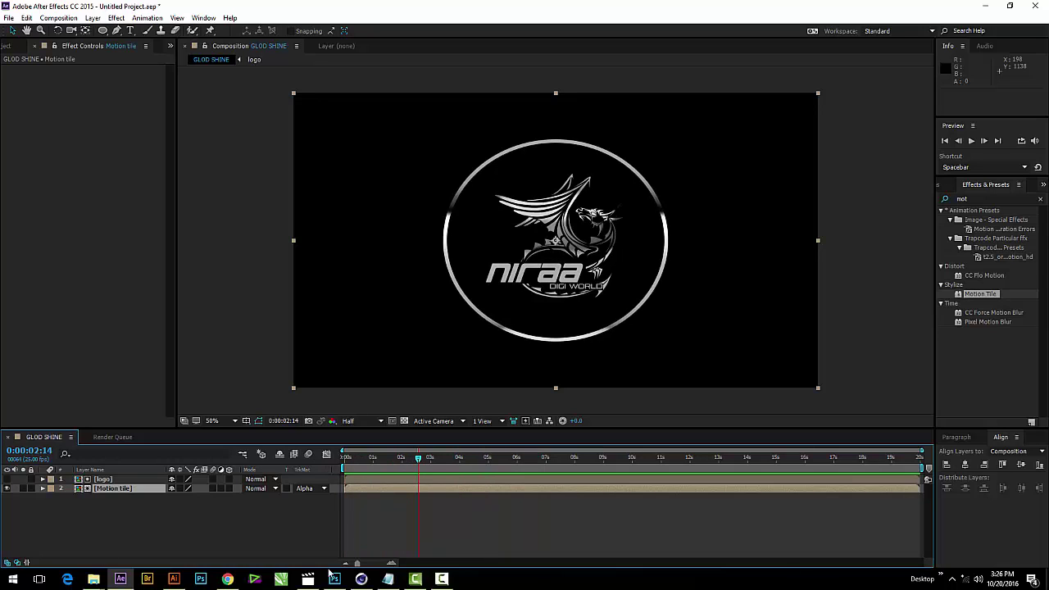
{"action": "left_click", "coordinate": [73, 525]}
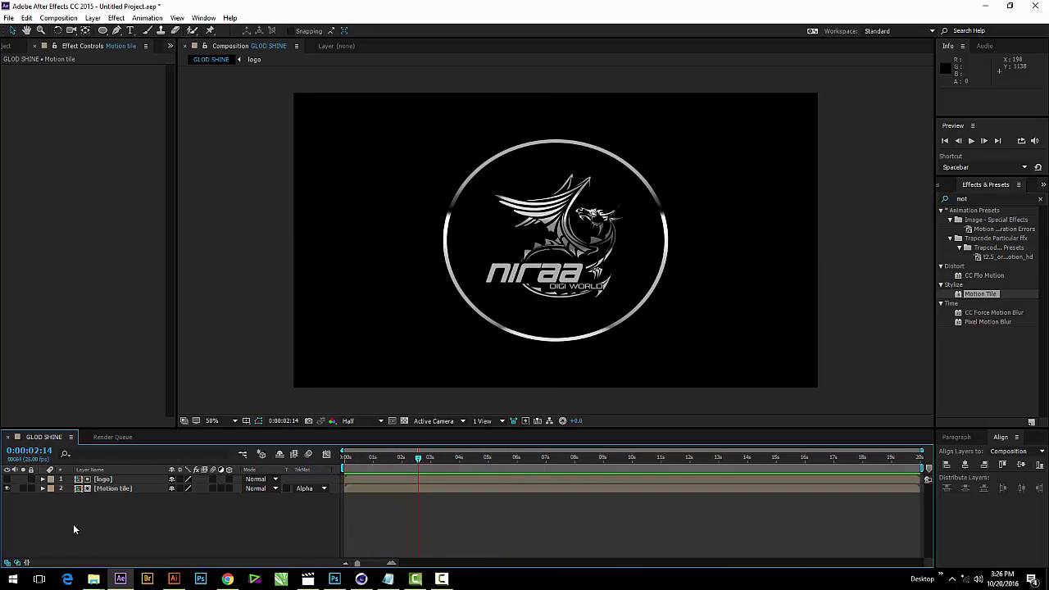
{"action": "left_click", "coordinate": [109, 492]}
{"action": "left_click", "coordinate": [133, 524]}
{"action": "left_click", "coordinate": [123, 487]}
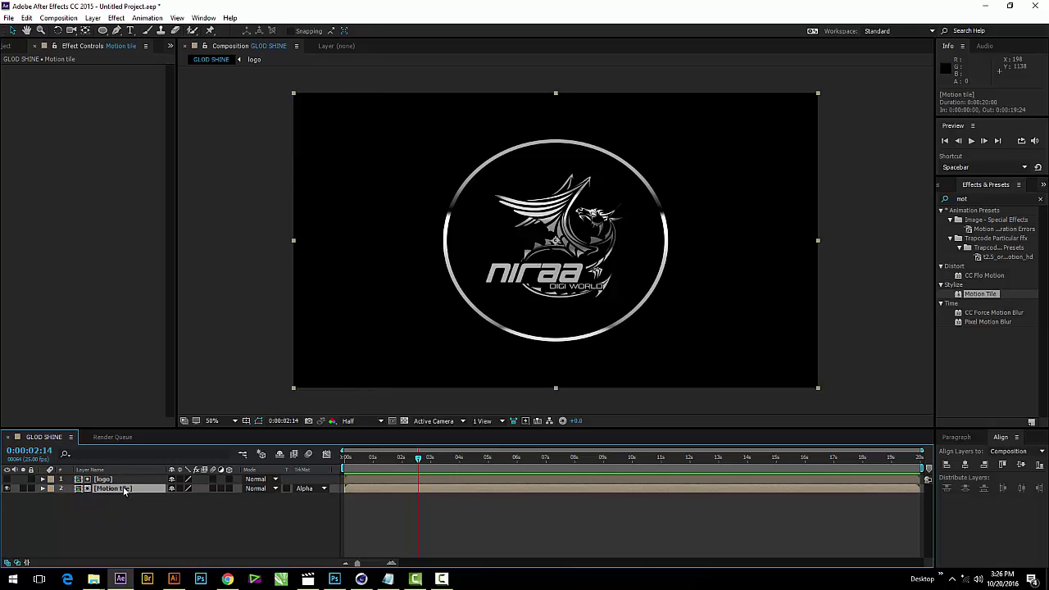
{"action": "left_click", "coordinate": [978, 198]}
Search 'blo' and apply CC Blobbylize to the Motion tile layer
{"action": "type", "text": "blo"}
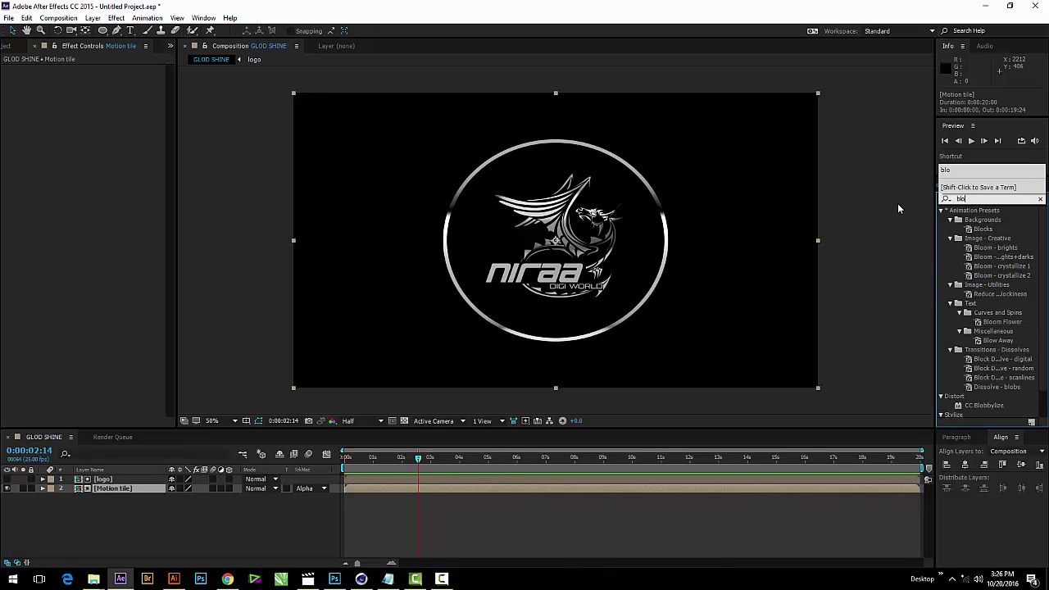
{"action": "scroll", "coordinate": [994, 324], "scroll_direction": "down", "scroll_amount": 2}
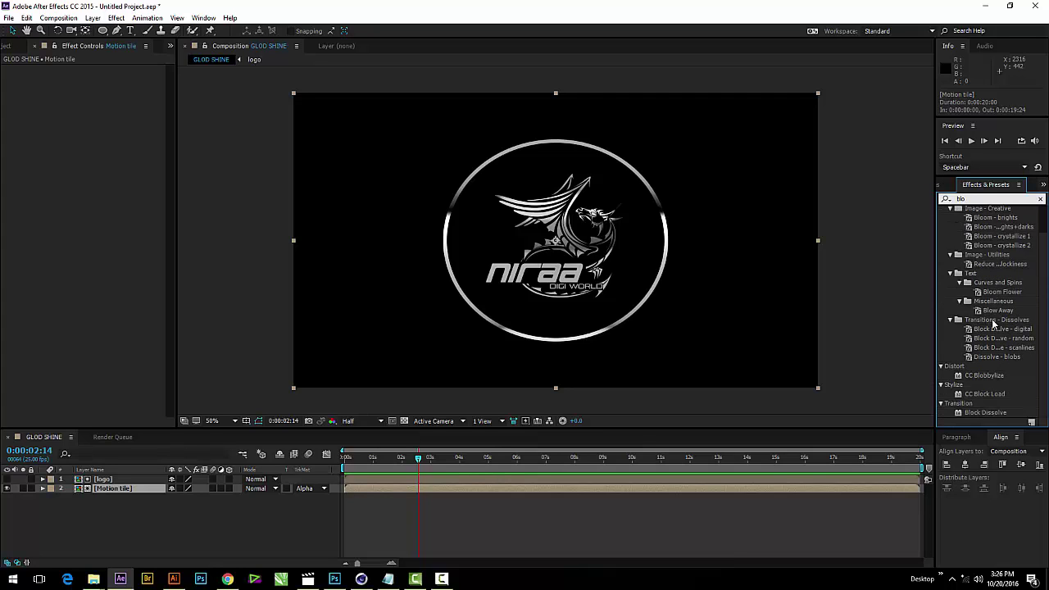
{"action": "left_click", "coordinate": [989, 376]}
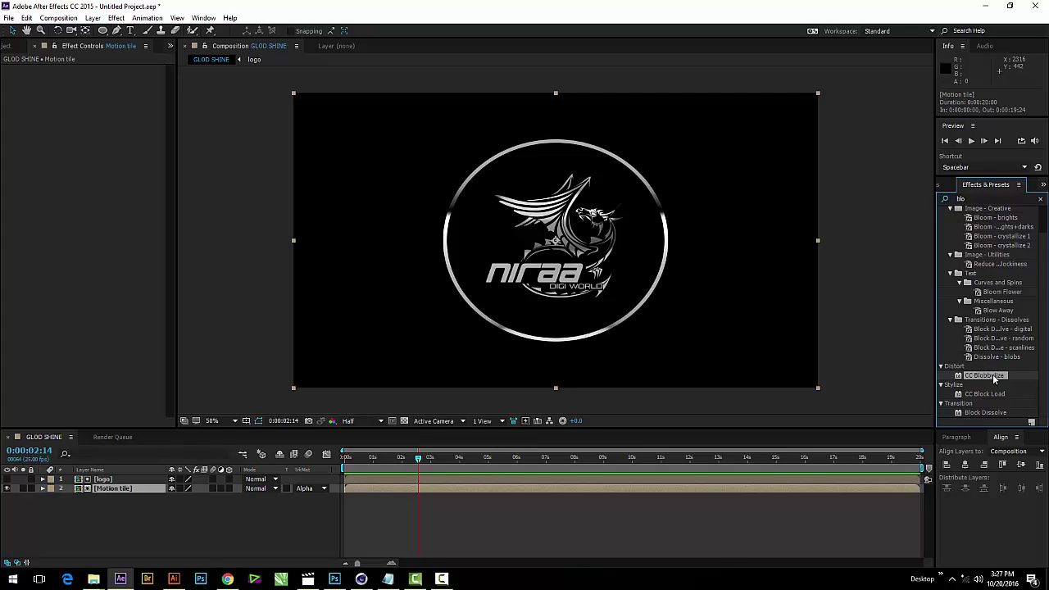
{"action": "left_click_drag", "start_coordinate": [990, 376], "coordinate": [117, 492]}
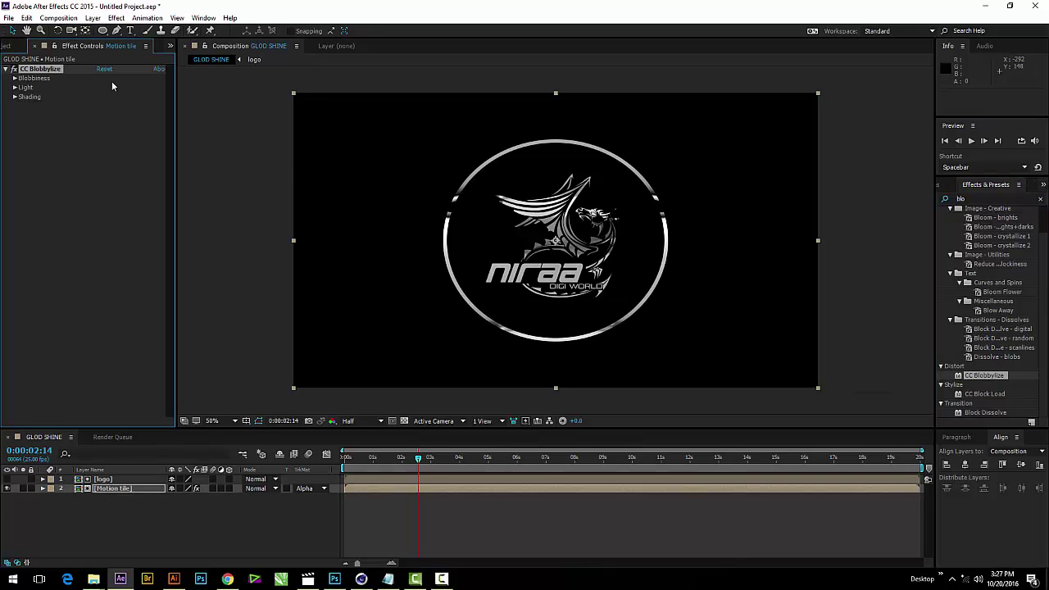
Set the Blobbylize Blob Layer to 1. logo with Property Alpha
{"action": "left_click", "coordinate": [14, 78]}
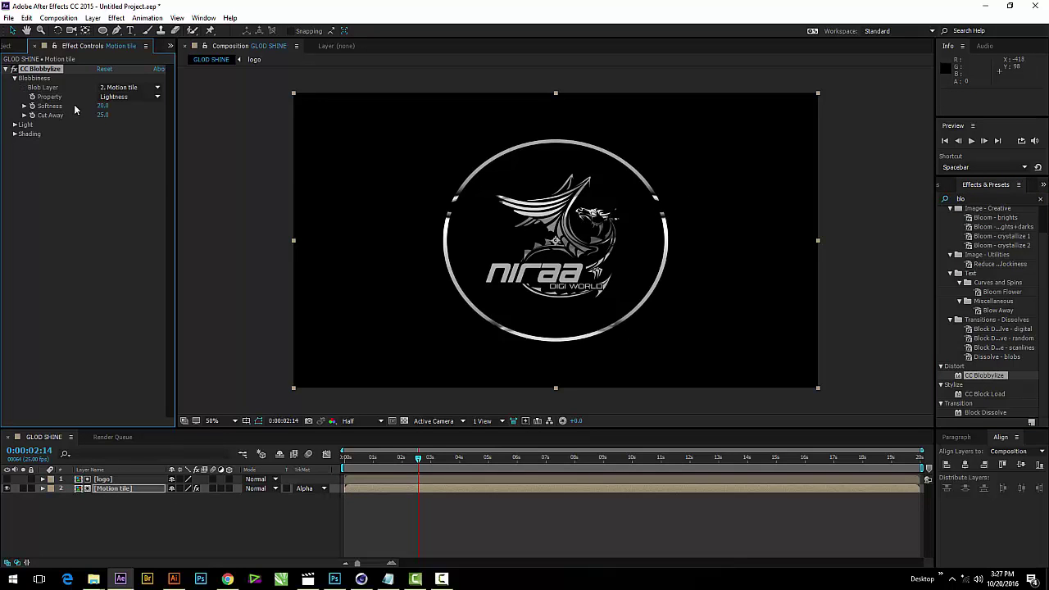
{"action": "left_click", "coordinate": [123, 96]}
{"action": "left_click", "coordinate": [137, 146]}
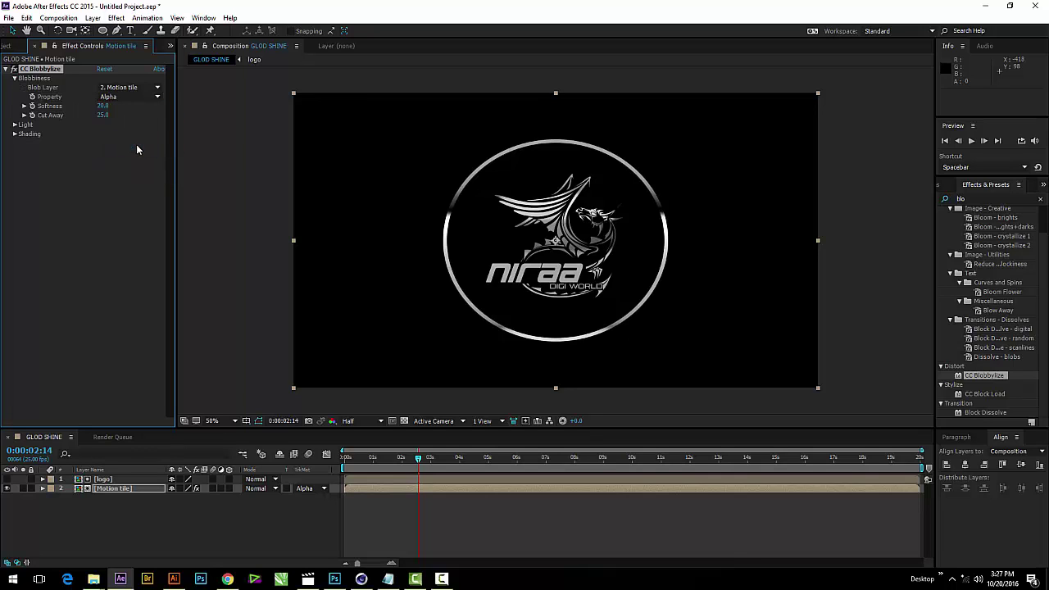
{"action": "left_click", "coordinate": [129, 87]}
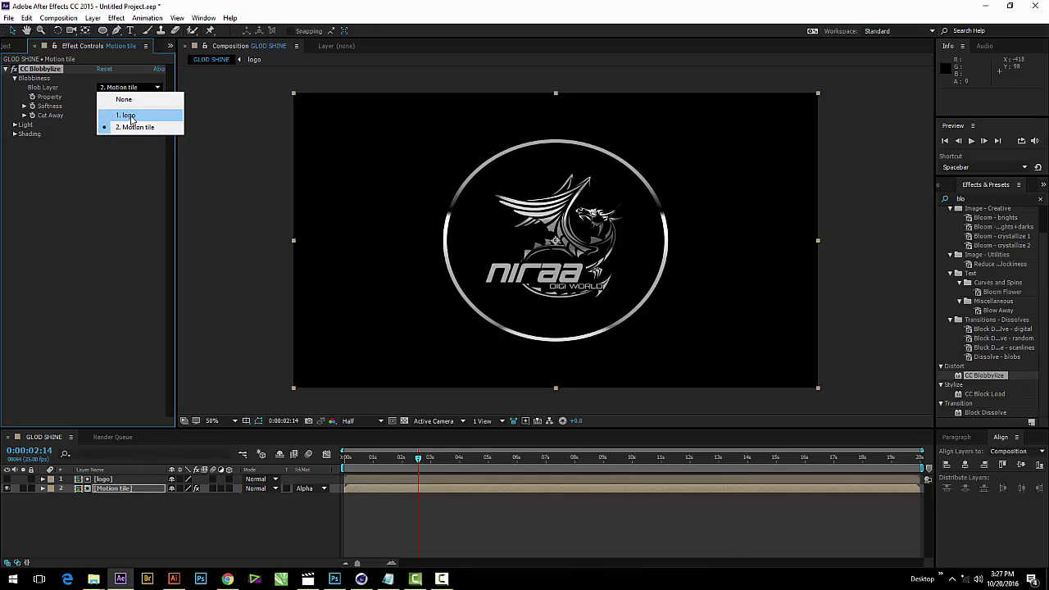
{"action": "left_click", "coordinate": [130, 113]}
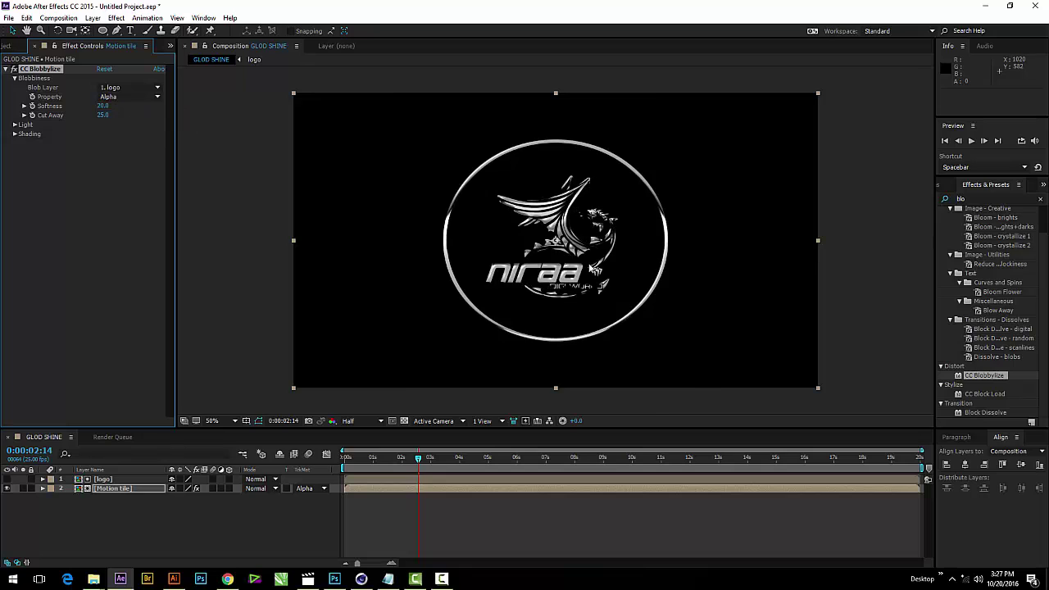
Set Cut Away to 11 and Softness to 17.2, and switch Light Type to Point Light
{"action": "key", "text": "period"}
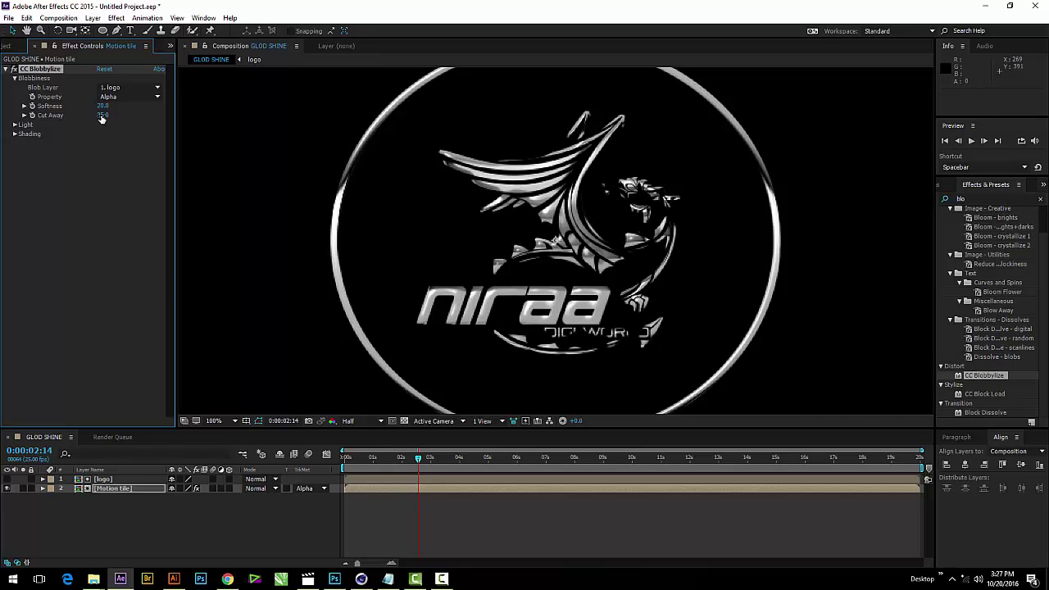
{"action": "left_click_drag", "start_coordinate": [102, 115], "coordinate": [87, 115]}
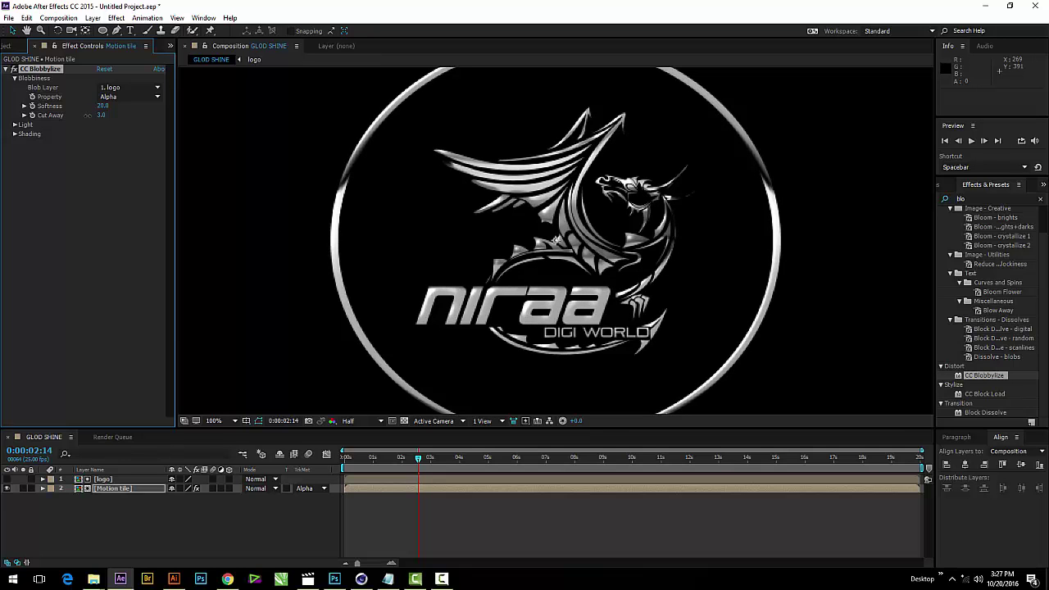
{"action": "left_click_drag", "start_coordinate": [87, 116], "coordinate": [91, 107]}
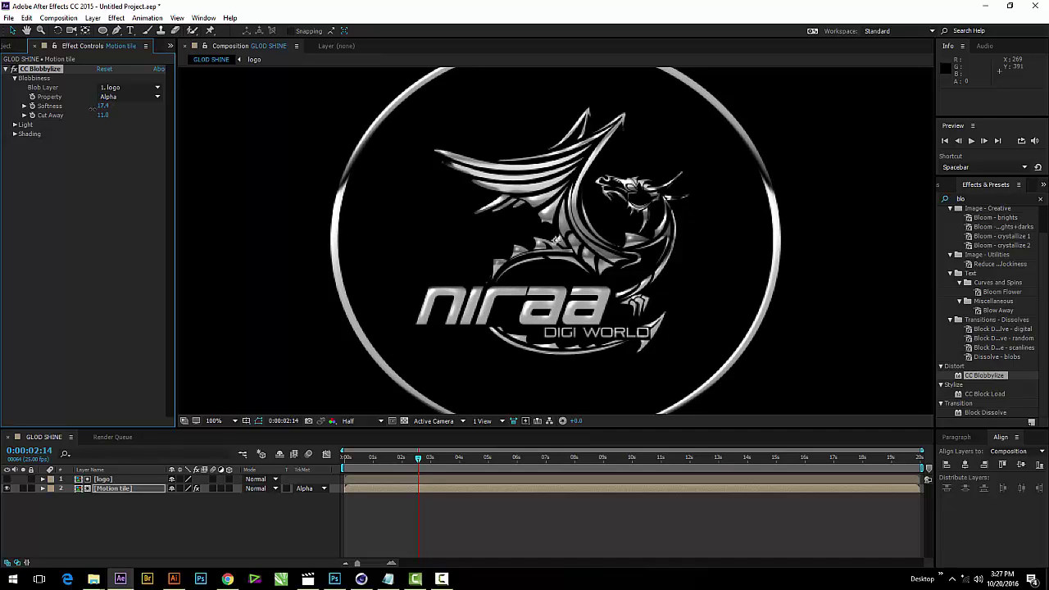
{"action": "scroll", "coordinate": [612, 269], "scroll_direction": "down", "scroll_amount": 2}
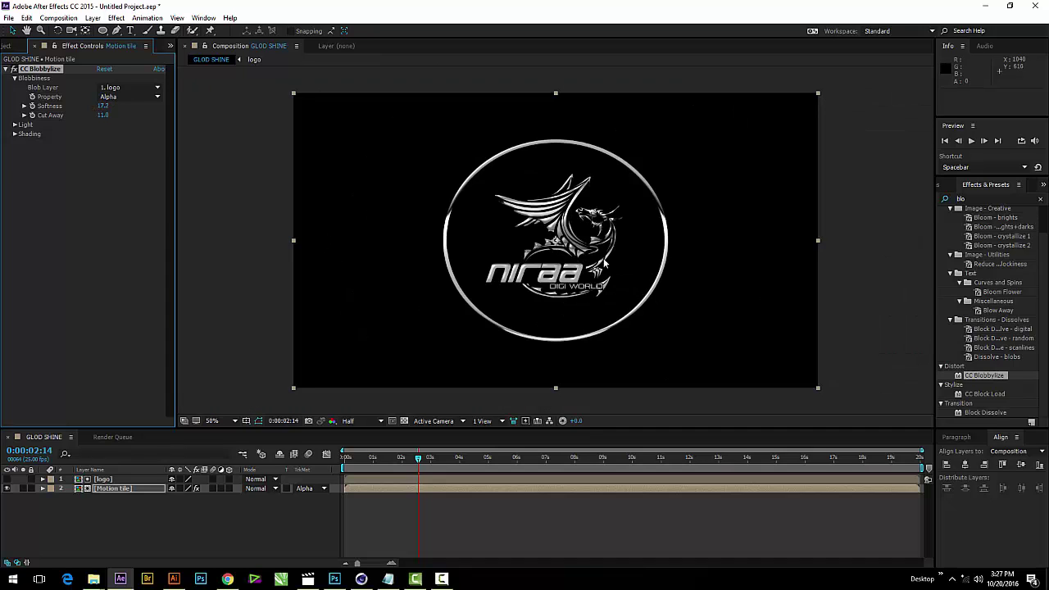
{"action": "left_click", "coordinate": [15, 126]}
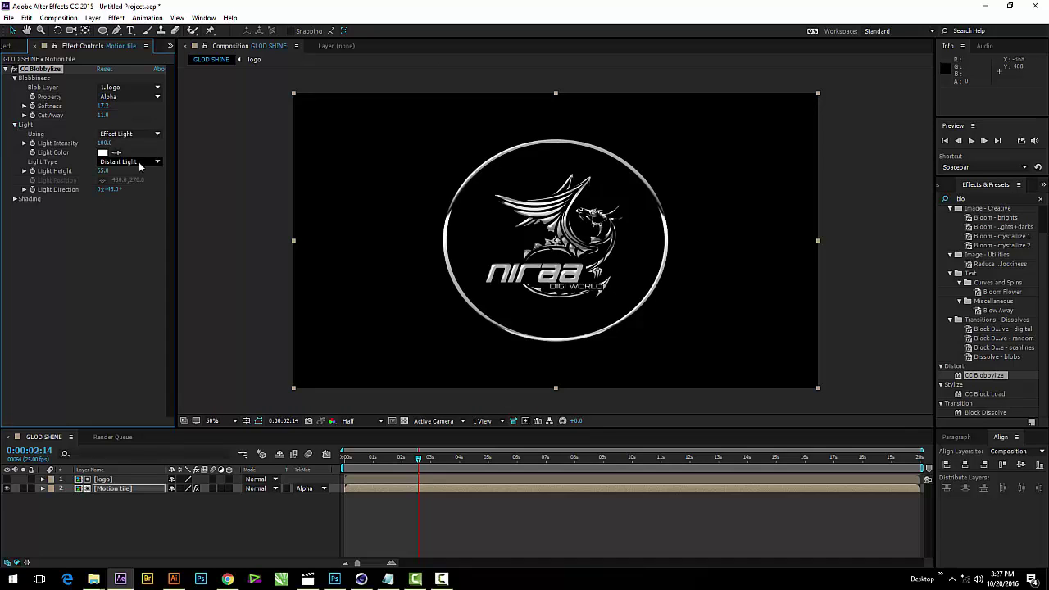
{"action": "left_click", "coordinate": [127, 161]}
{"action": "left_click", "coordinate": [123, 186]}
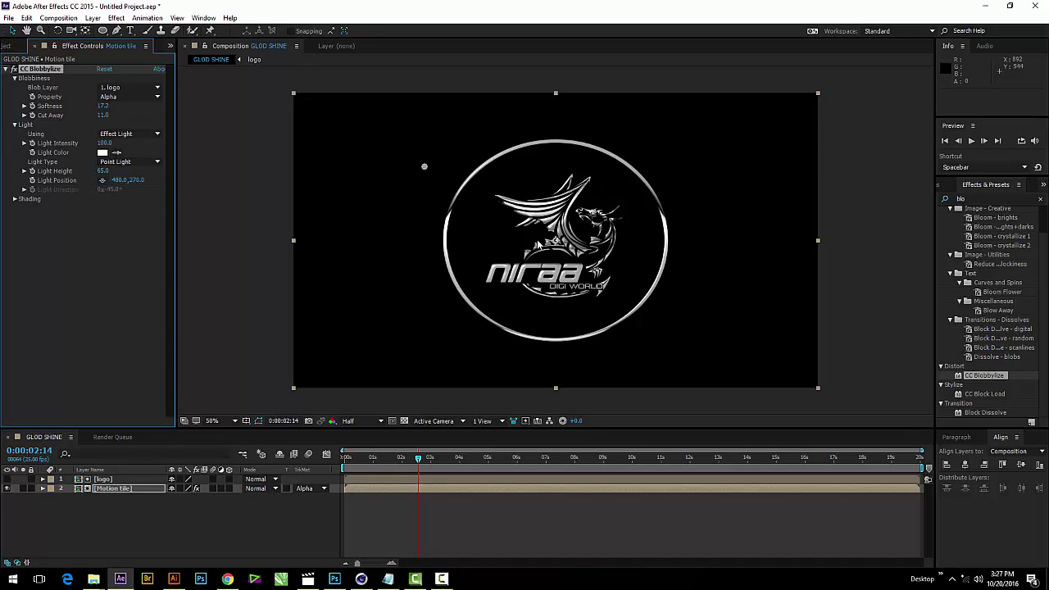
{"action": "scroll", "coordinate": [538, 244], "scroll_direction": "up", "scroll_amount": 2}
{"action": "scroll", "coordinate": [517, 357], "scroll_direction": "down", "scroll_amount": 2}
{"action": "key", "text": "space"}
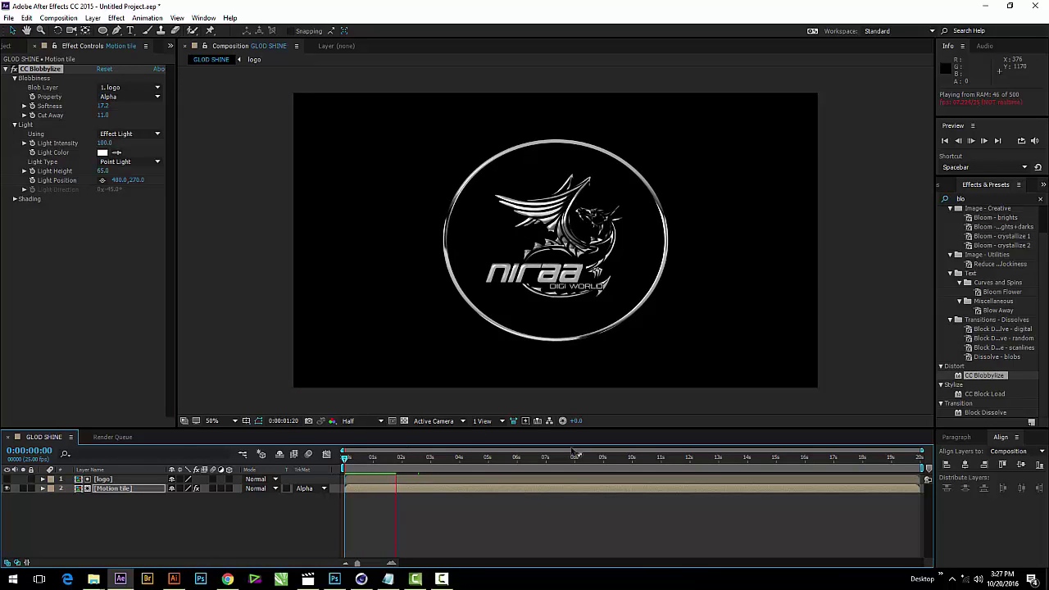
{"action": "key", "text": "space"}
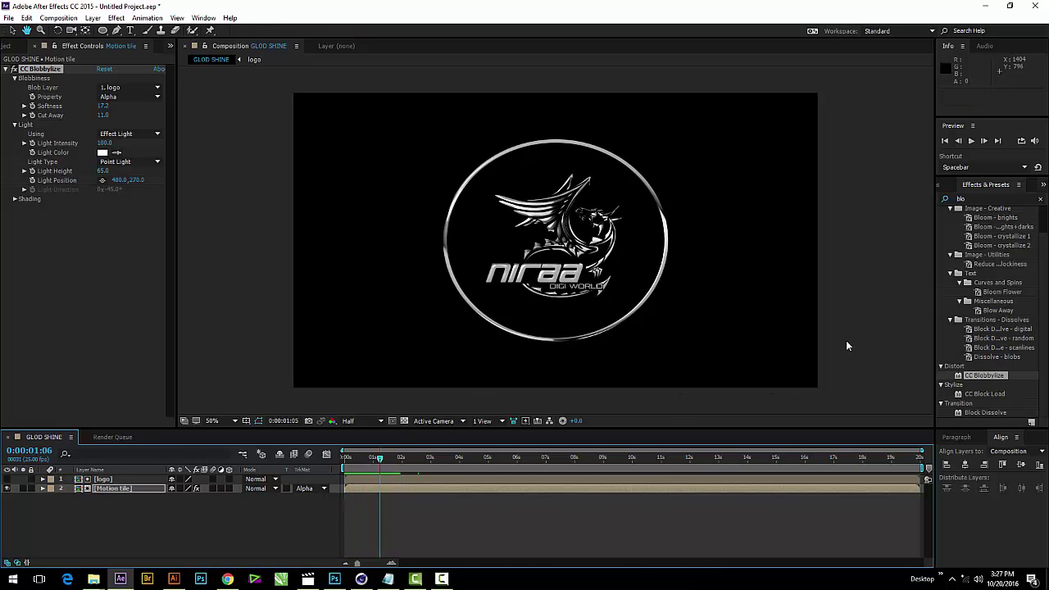
Search 'glas', remove the mistaken 3D Glasses, and apply CC Glass above CC Blobbylize
{"action": "left_click", "coordinate": [973, 199]}
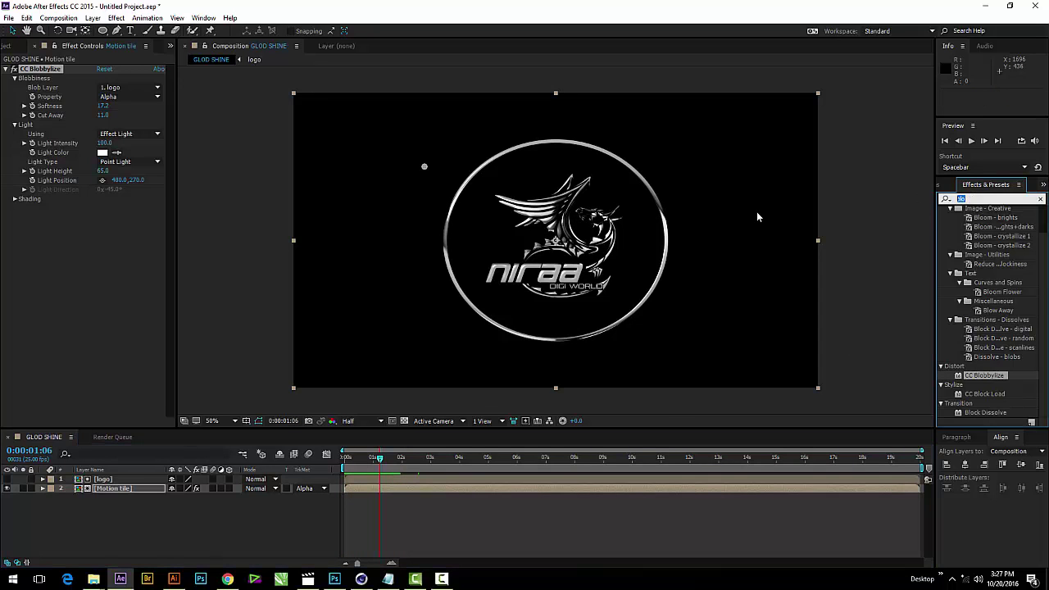
{"action": "type", "text": "glas"}
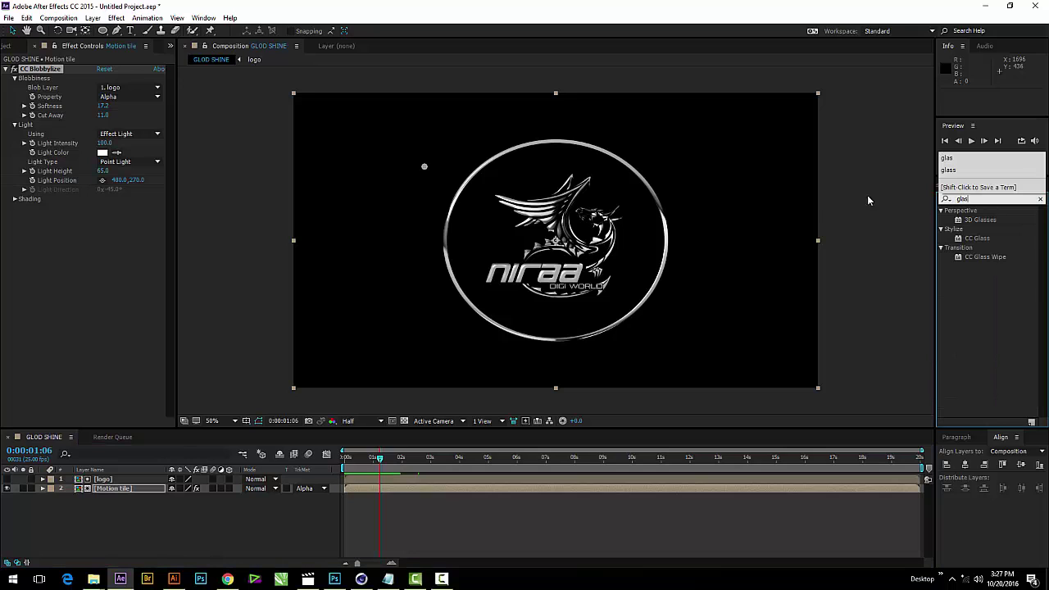
{"action": "left_click_drag", "start_coordinate": [979, 221], "coordinate": [62, 70]}
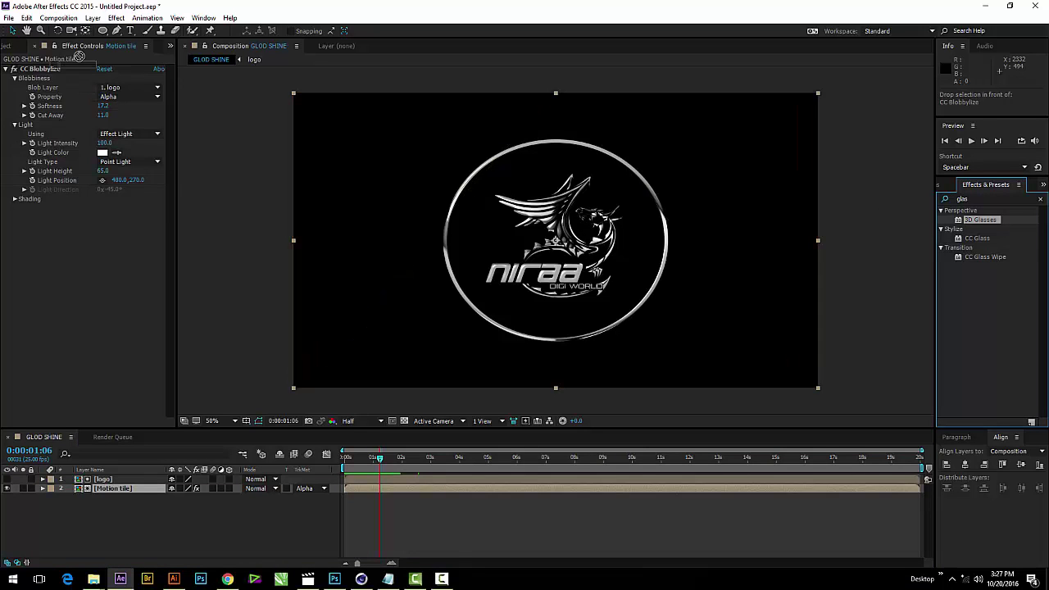
{"action": "left_click_drag", "start_coordinate": [63, 70], "coordinate": [49, 69]}
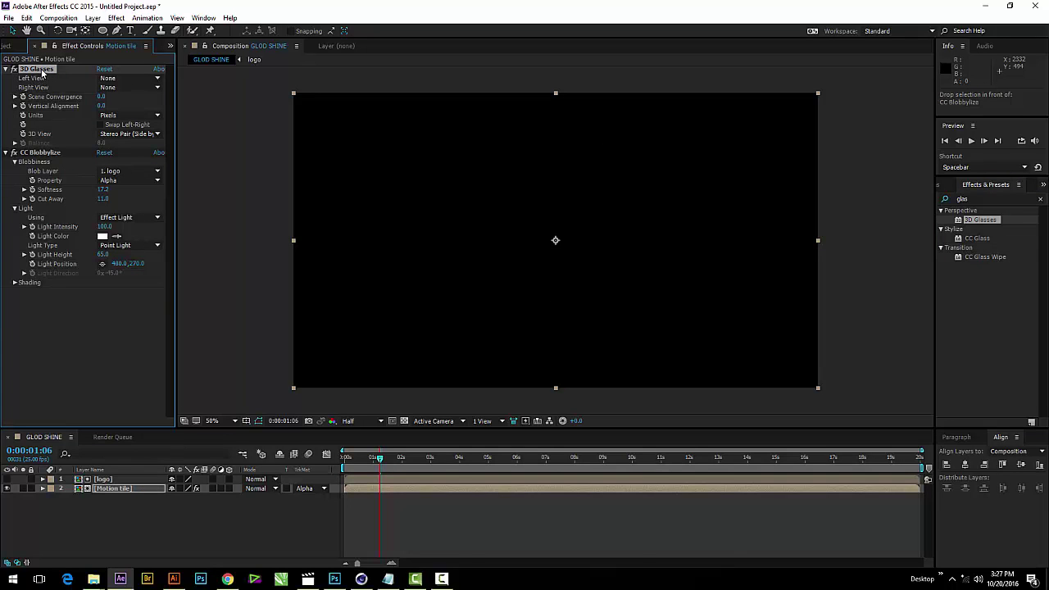
{"action": "key", "text": "Delete"}
{"action": "mouse_move", "coordinate": [980, 239]}
{"action": "left_mouse_down"}
{"action": "mouse_move", "coordinate": [41, 62]}
{"action": "mouse_move", "coordinate": [41, 70]}
{"action": "left_mouse_up"}
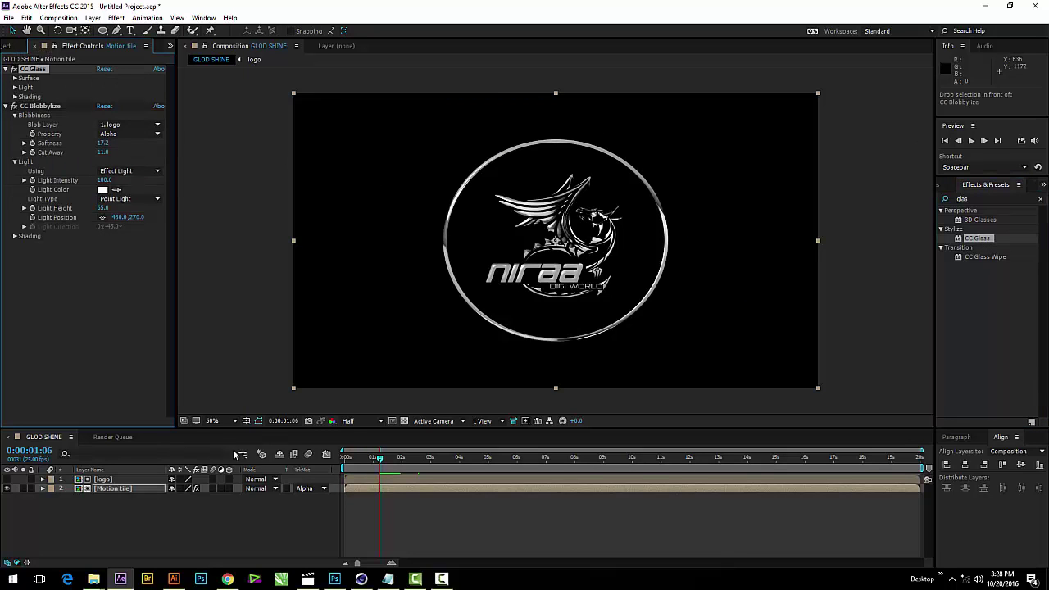
Set the CC Glass surface to Displacement -13, Height 12 and Softness 16
{"action": "left_click", "coordinate": [6, 107]}
{"action": "left_click", "coordinate": [14, 78]}
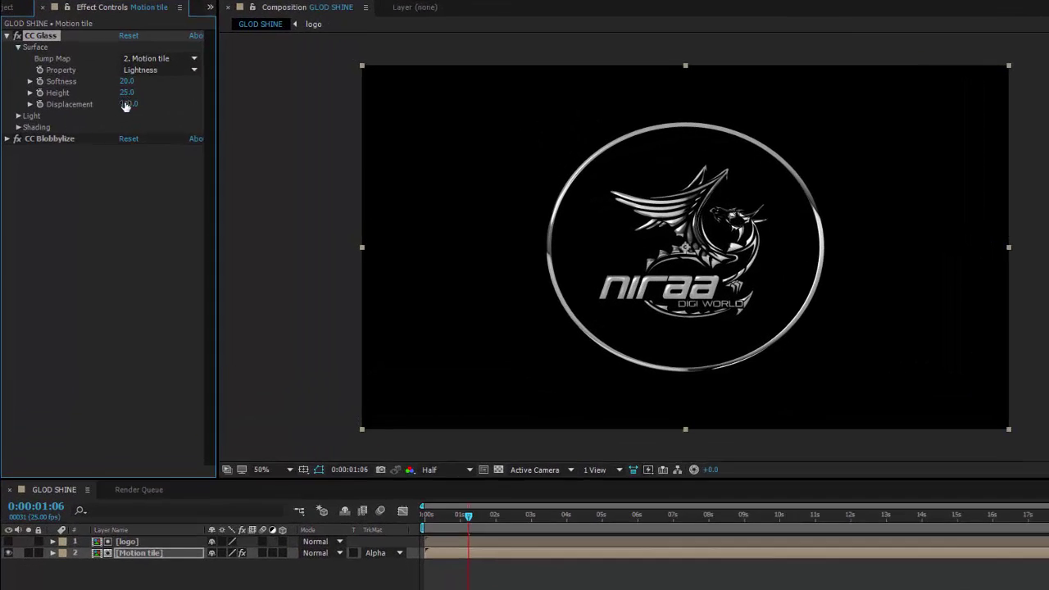
{"action": "type", "text": "-13"}
{"action": "key", "text": "Return"}
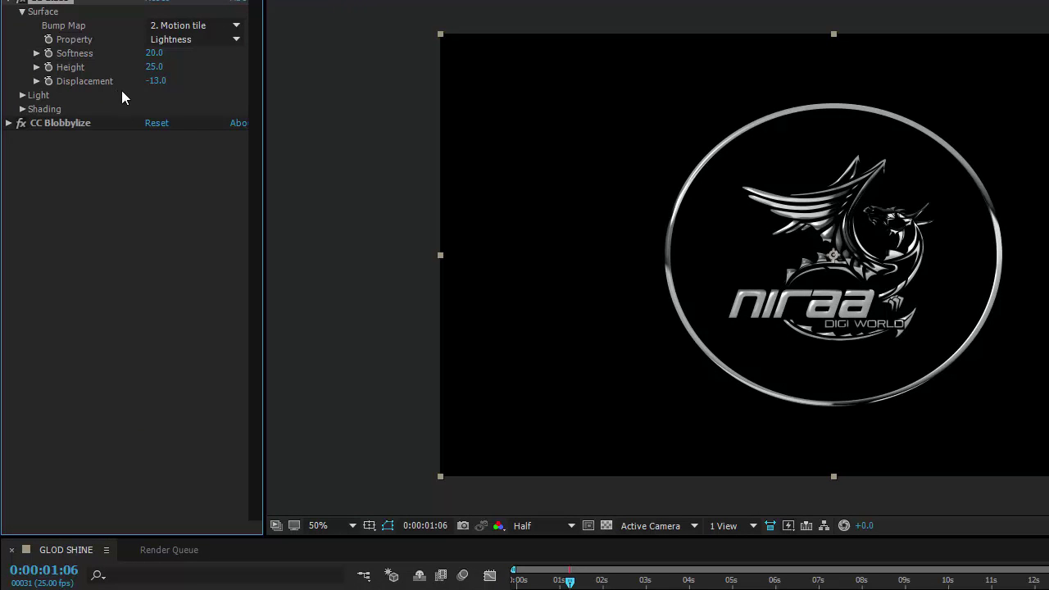
{"action": "mouse_move", "coordinate": [143, 69]}
{"action": "left_mouse_down"}
{"action": "mouse_move", "coordinate": [165, 67]}
{"action": "mouse_move", "coordinate": [121, 52]}
{"action": "left_mouse_up"}
Switch the CC Glass Light Type to Point Light
{"action": "left_click", "coordinate": [22, 96]}
{"action": "left_click", "coordinate": [168, 151]}
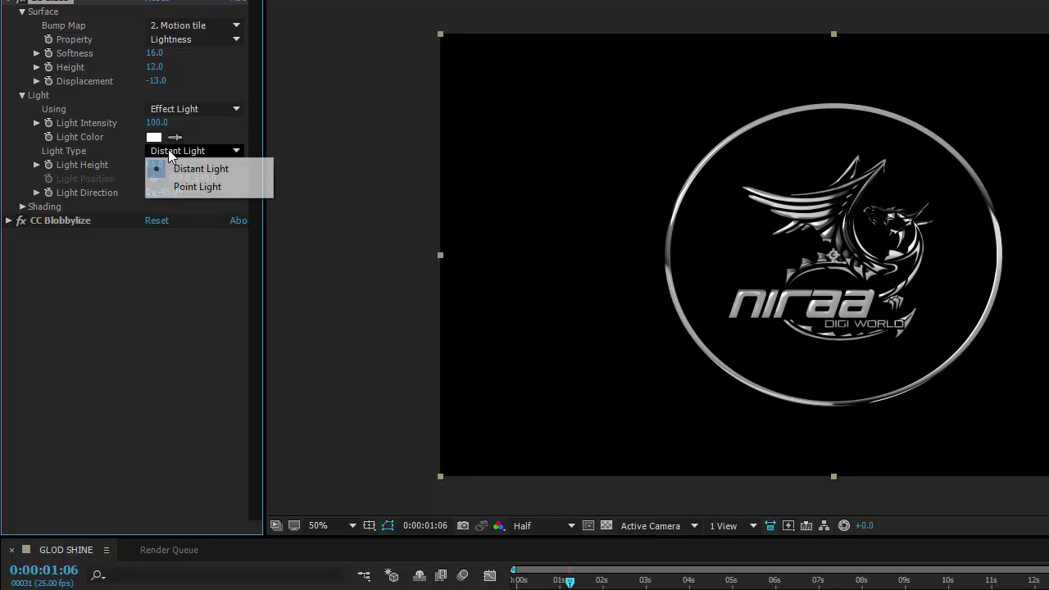
{"action": "left_click", "coordinate": [197, 186]}
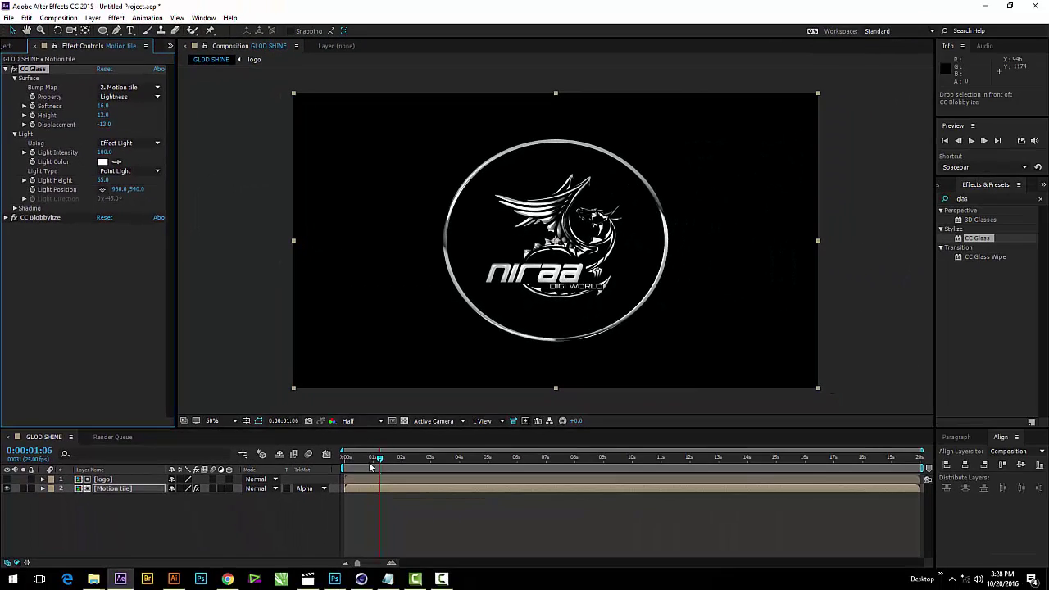
Preview the shiny logo from near the start of the composition
{"action": "left_click", "coordinate": [349, 464]}
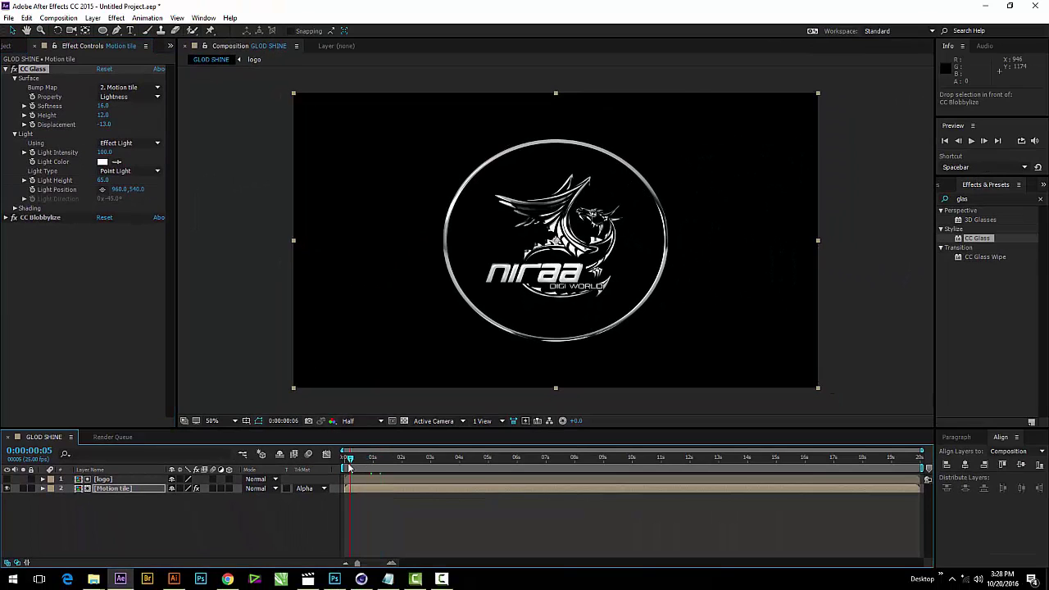
{"action": "key", "text": "space"}
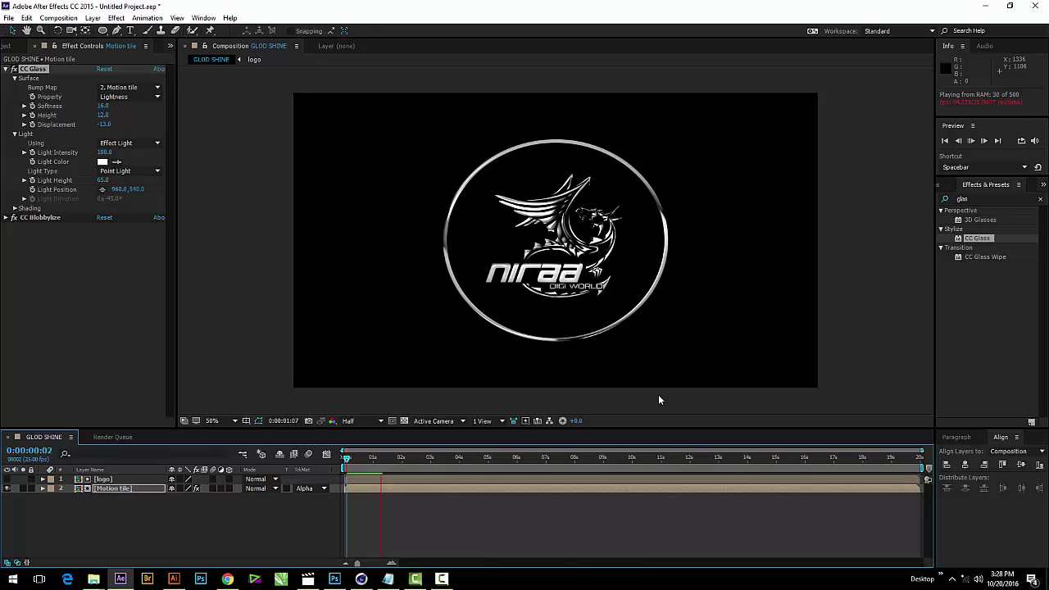
{"action": "mouse_move", "coordinate": [363, 464]}
{"action": "left_mouse_down"}
{"action": "mouse_move", "coordinate": [459, 464]}
{"action": "mouse_move", "coordinate": [343, 466]}
{"action": "left_mouse_up"}
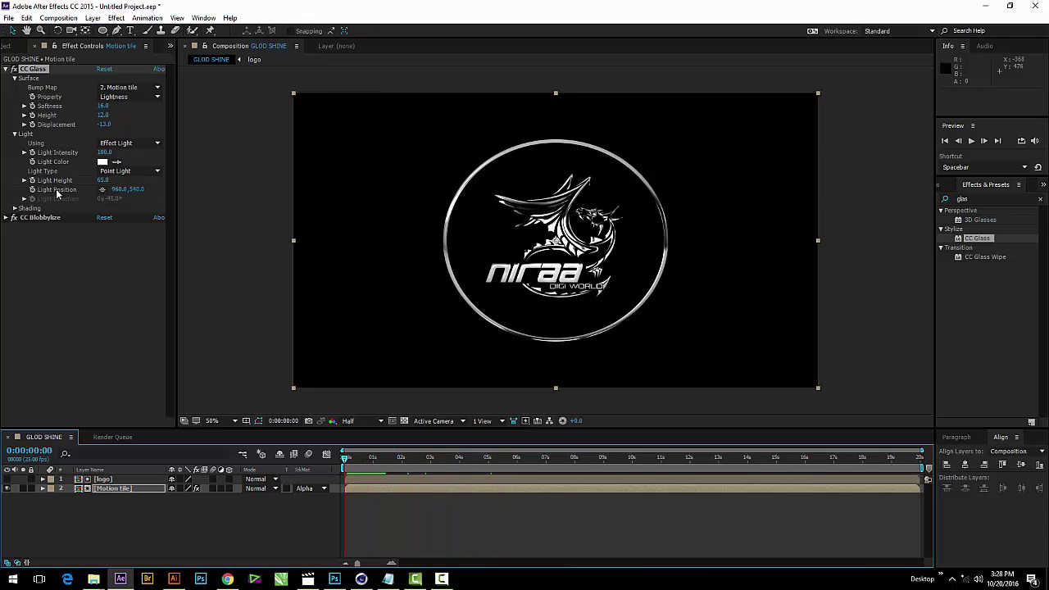
Add a new adjustment layer on top of the timeline
{"action": "right_click", "coordinate": [77, 530]}
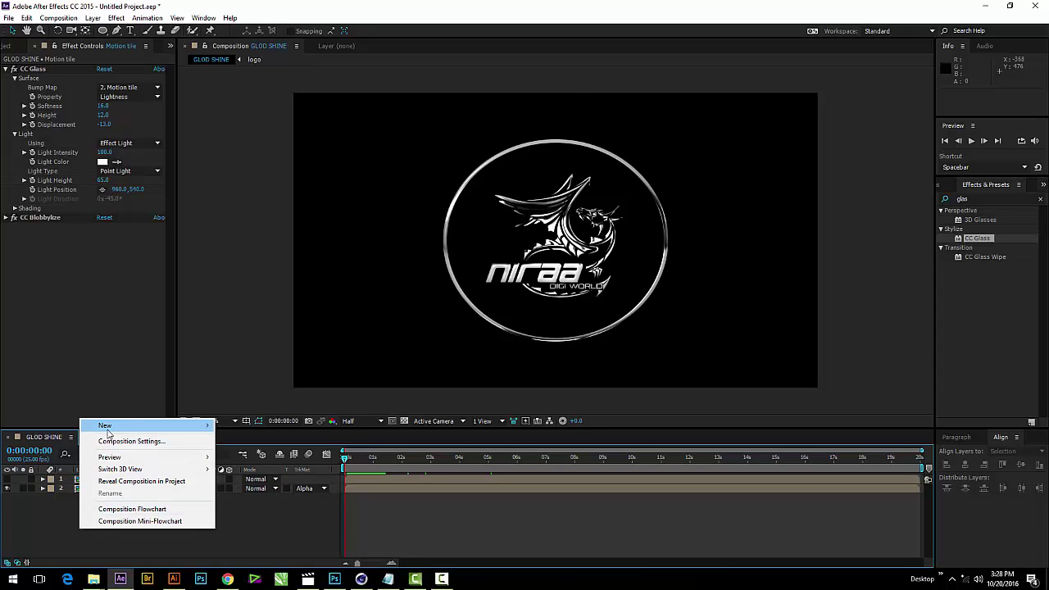
{"action": "mouse_move", "coordinate": [123, 428]}
{"action": "left_click", "coordinate": [286, 513]}
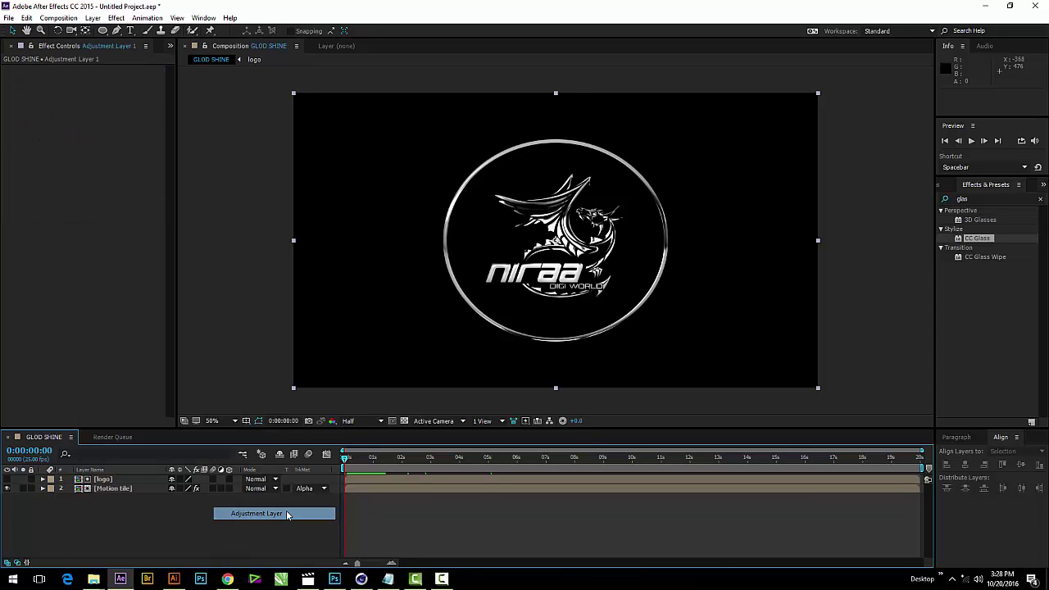
Rename the adjustment layer to CC GLOD
{"action": "right_click", "coordinate": [129, 481]}
{"action": "left_click", "coordinate": [170, 467]}
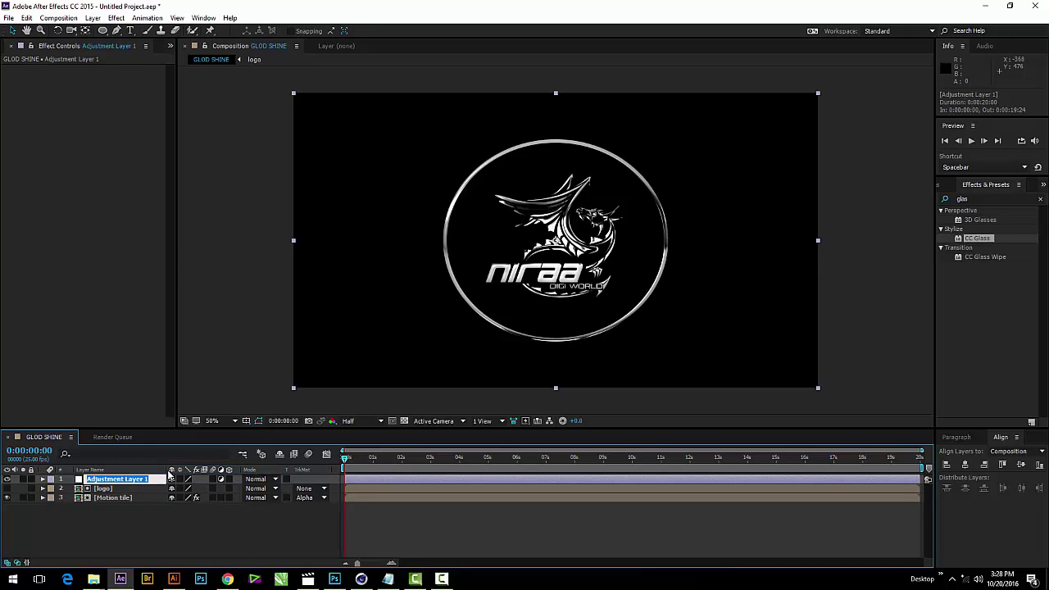
{"action": "type", "text": "CC GLOD"}
{"action": "key", "text": "Return"}
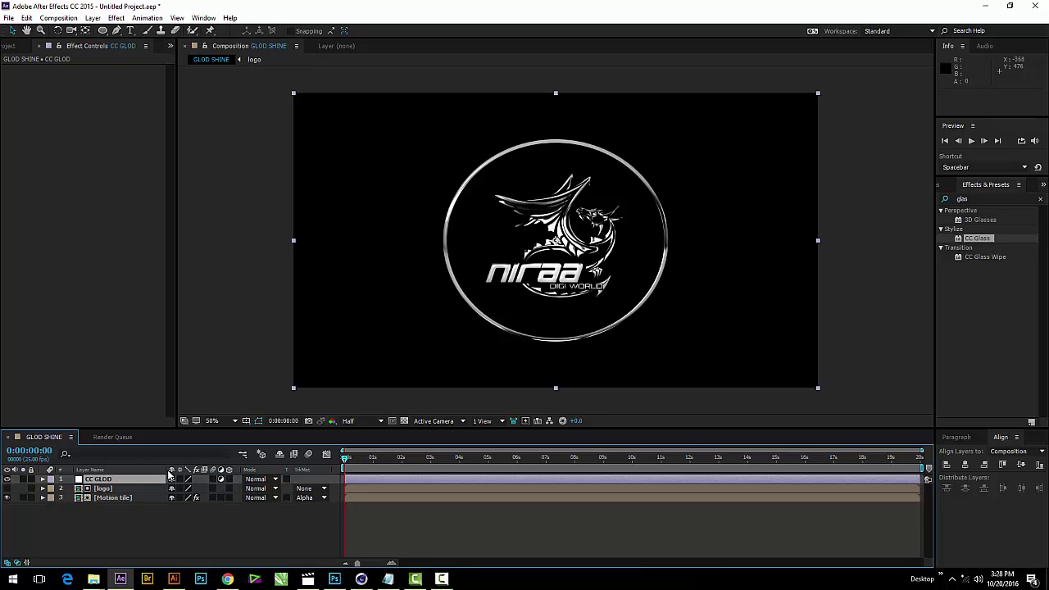
{"action": "left_click", "coordinate": [116, 18]}
Apply Curves to CC GLOD and raise the RGB curve slightly
{"action": "mouse_move", "coordinate": [151, 133]}
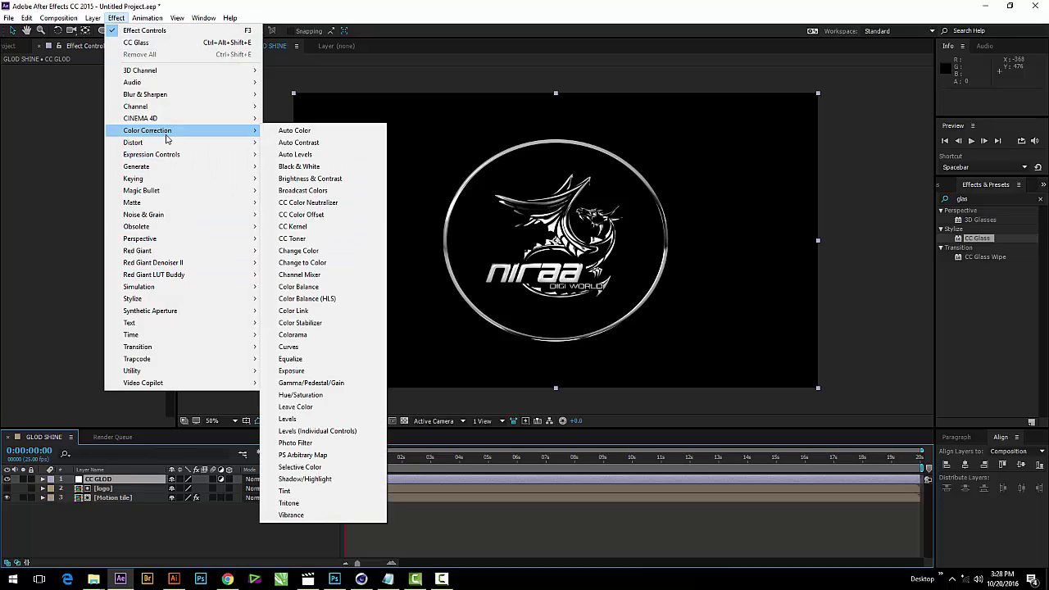
{"action": "left_click", "coordinate": [298, 347]}
{"action": "key", "text": "Caps_Lock"}
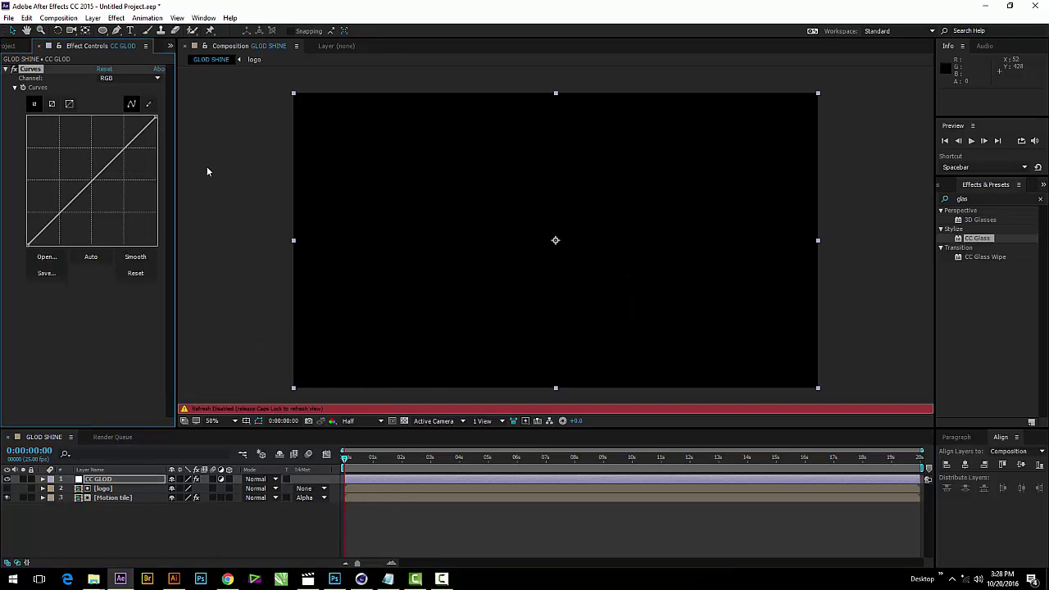
{"action": "key", "text": "Caps_Lock"}
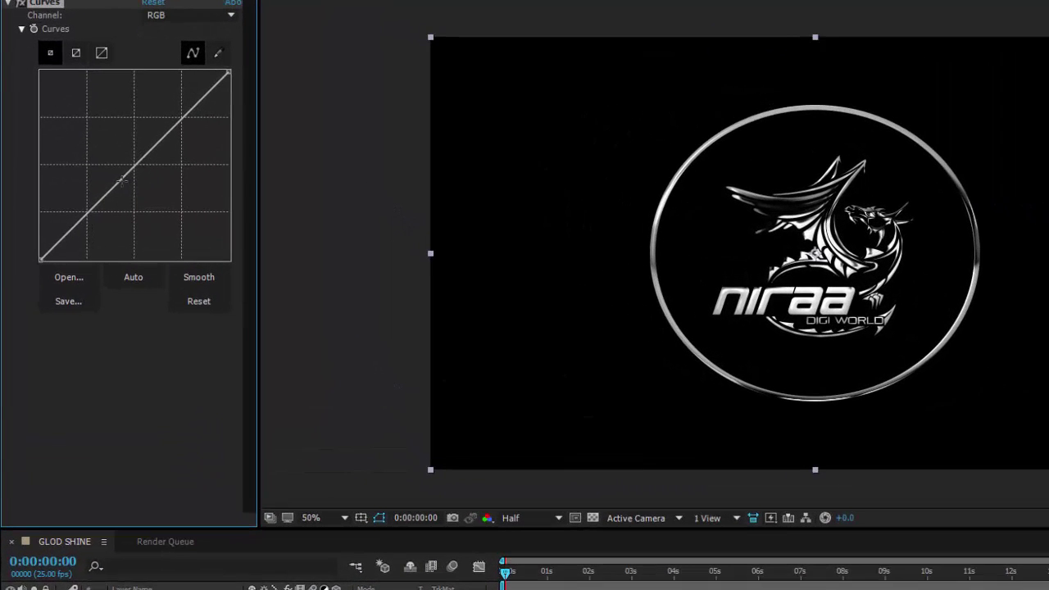
{"action": "left_click_drag", "start_coordinate": [83, 194], "coordinate": [87, 197]}
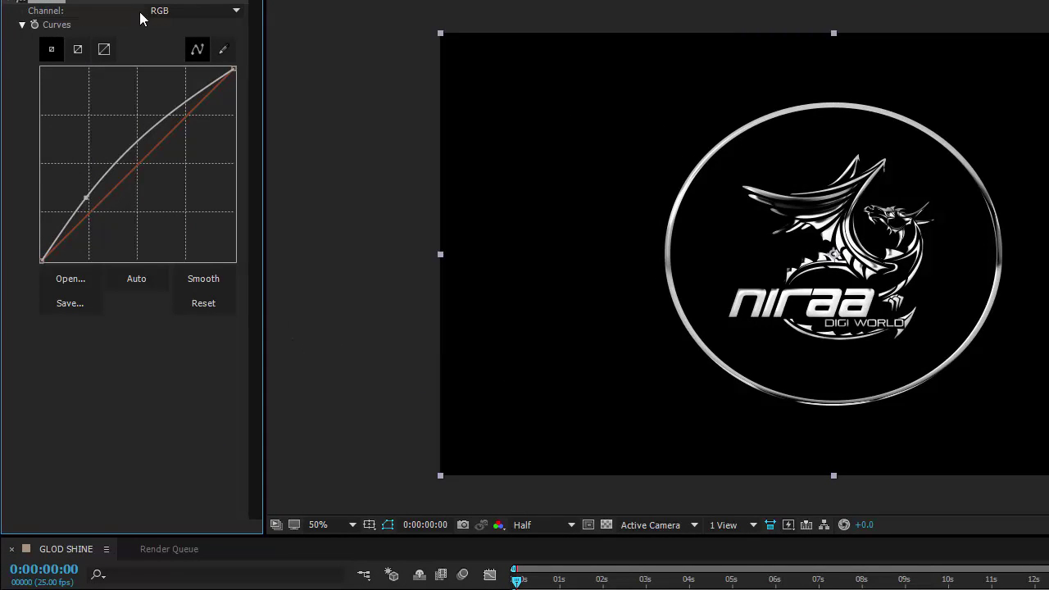
Bow the Red and Green curves upward to warm the logo toward gold
{"action": "left_click", "coordinate": [168, 11]}
{"action": "left_click", "coordinate": [182, 47]}
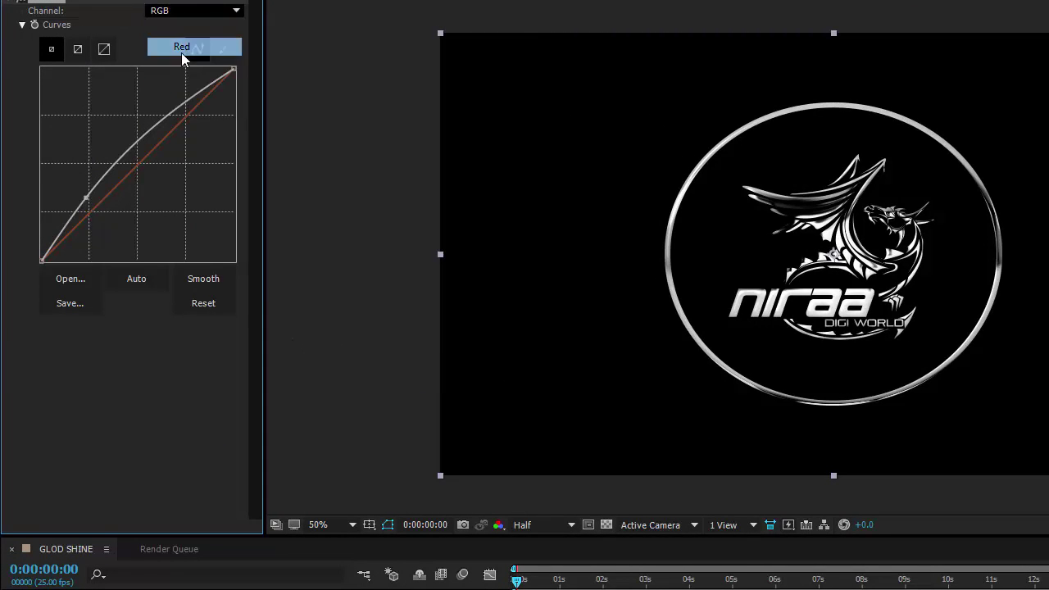
{"action": "left_click_drag", "start_coordinate": [99, 203], "coordinate": [86, 188]}
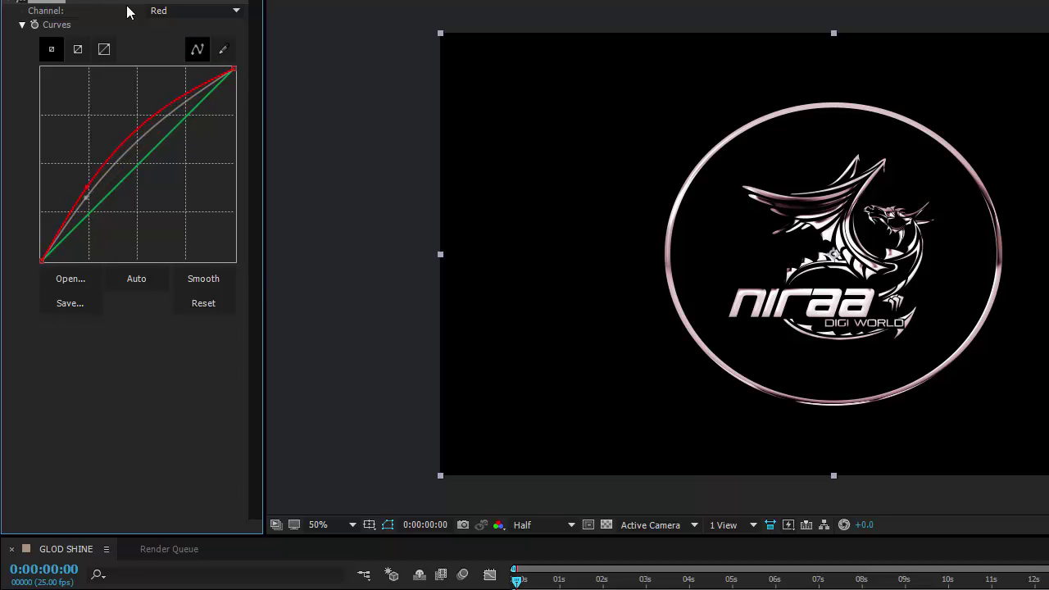
{"action": "left_click", "coordinate": [160, 10]}
{"action": "left_click", "coordinate": [188, 71]}
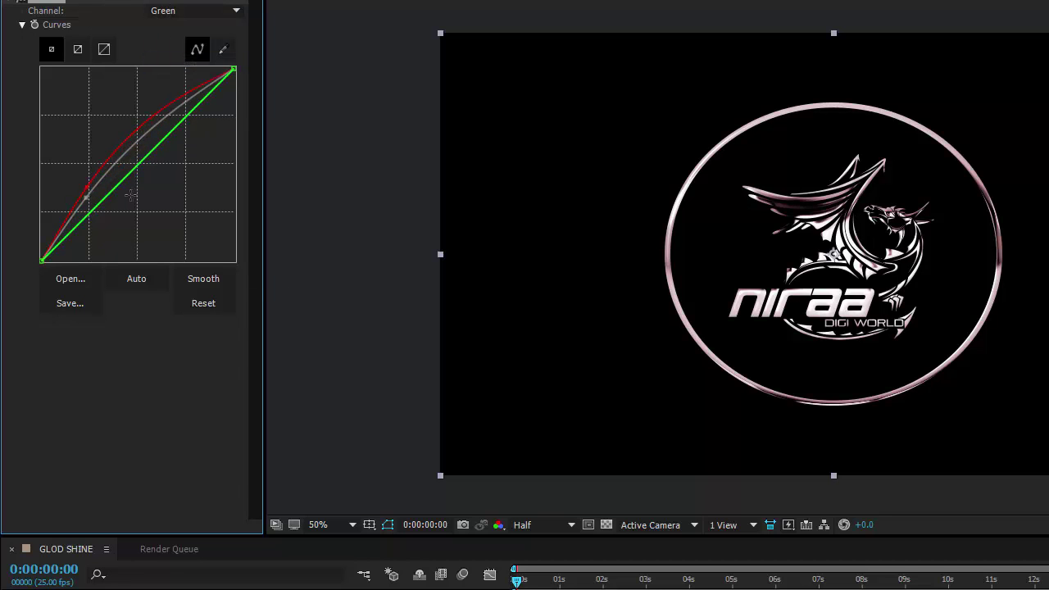
{"action": "left_click_drag", "start_coordinate": [117, 187], "coordinate": [101, 158]}
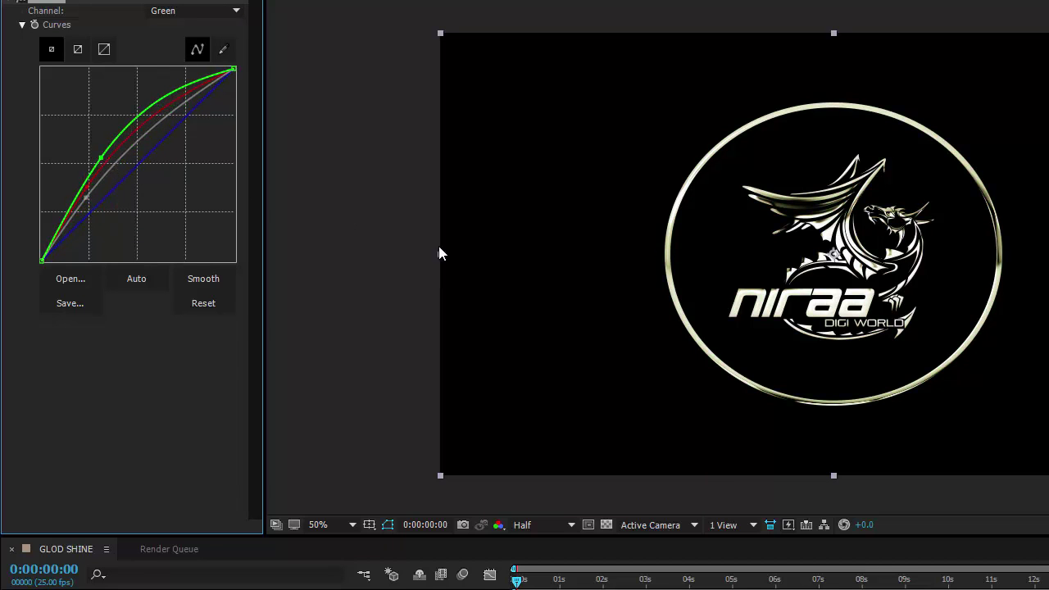
Pull the Blue curve down, fine-tune the green and red curves, and preview
{"action": "left_click", "coordinate": [169, 11]}
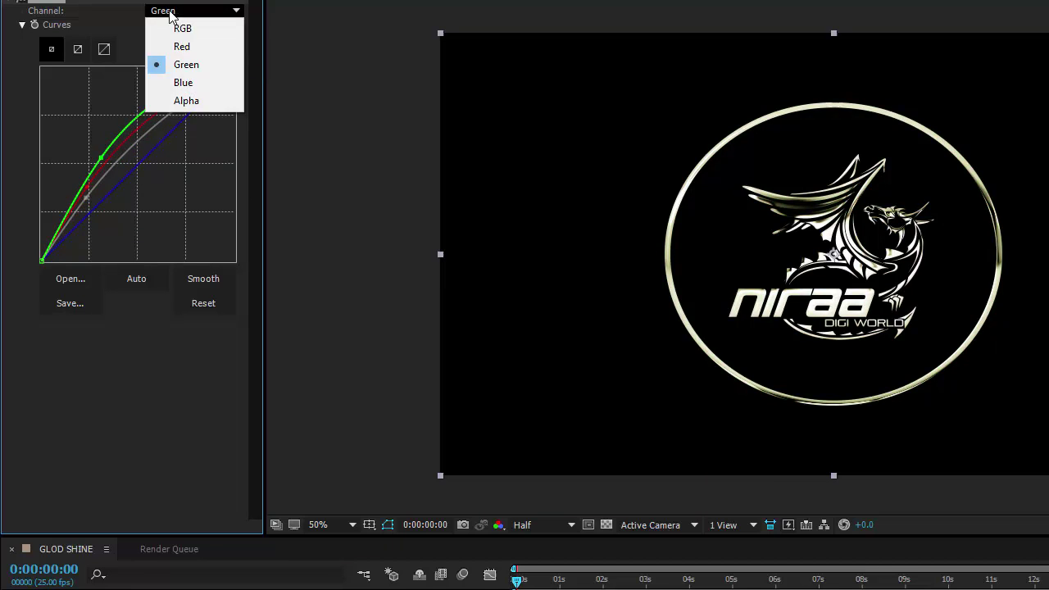
{"action": "left_click", "coordinate": [176, 82]}
{"action": "mouse_move", "coordinate": [123, 180]}
{"action": "left_mouse_down"}
{"action": "mouse_move", "coordinate": [129, 202]}
{"action": "mouse_move", "coordinate": [150, 166]}
{"action": "mouse_move", "coordinate": [127, 210]}
{"action": "mouse_move", "coordinate": [126, 201]}
{"action": "left_mouse_up"}
{"action": "left_click_drag", "start_coordinate": [98, 157], "coordinate": [115, 170]}
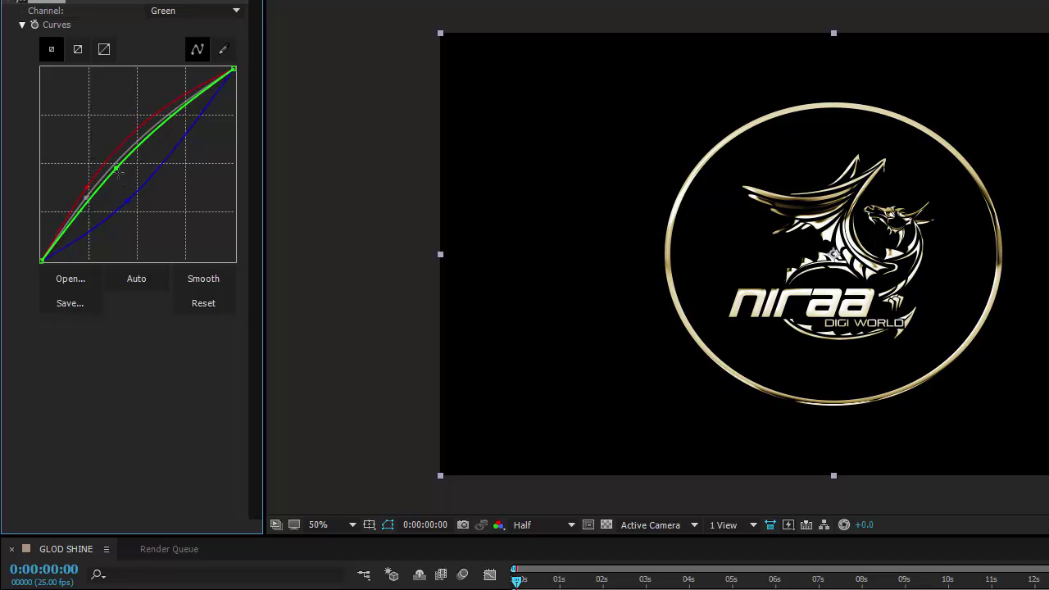
{"action": "left_click_drag", "start_coordinate": [87, 188], "coordinate": [84, 190]}
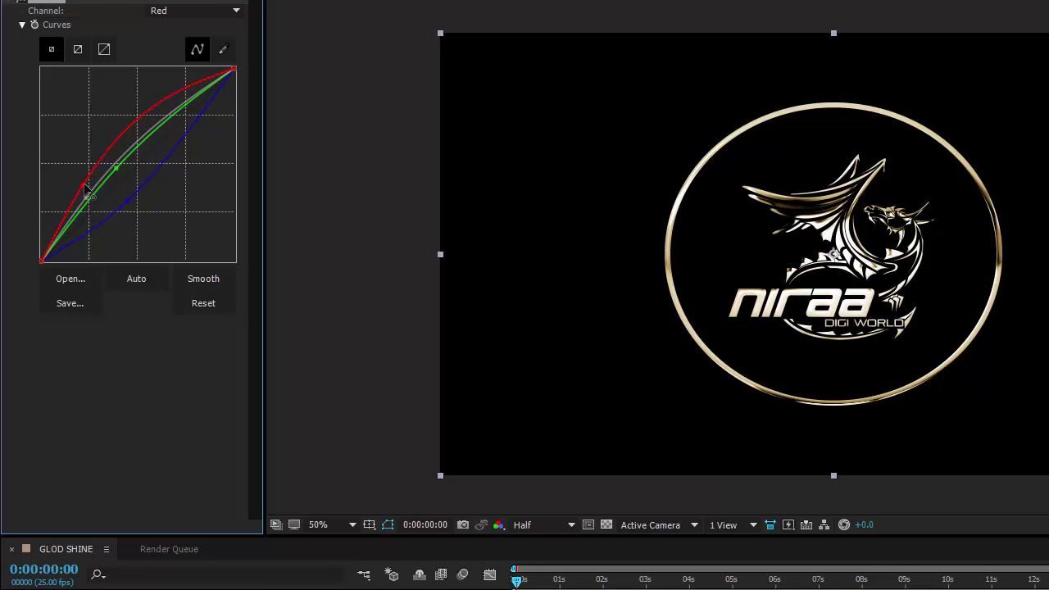
{"action": "left_click_drag", "start_coordinate": [84, 188], "coordinate": [85, 189]}
{"action": "key", "text": "space"}
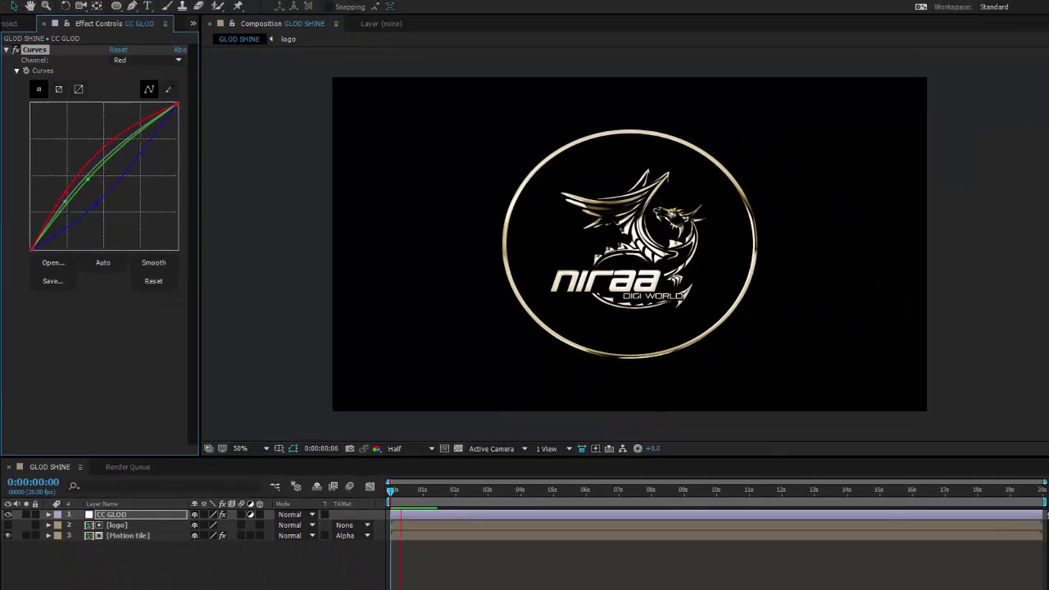
End the work area at about 8 seconds and preview the animation
{"action": "key", "text": "space"}
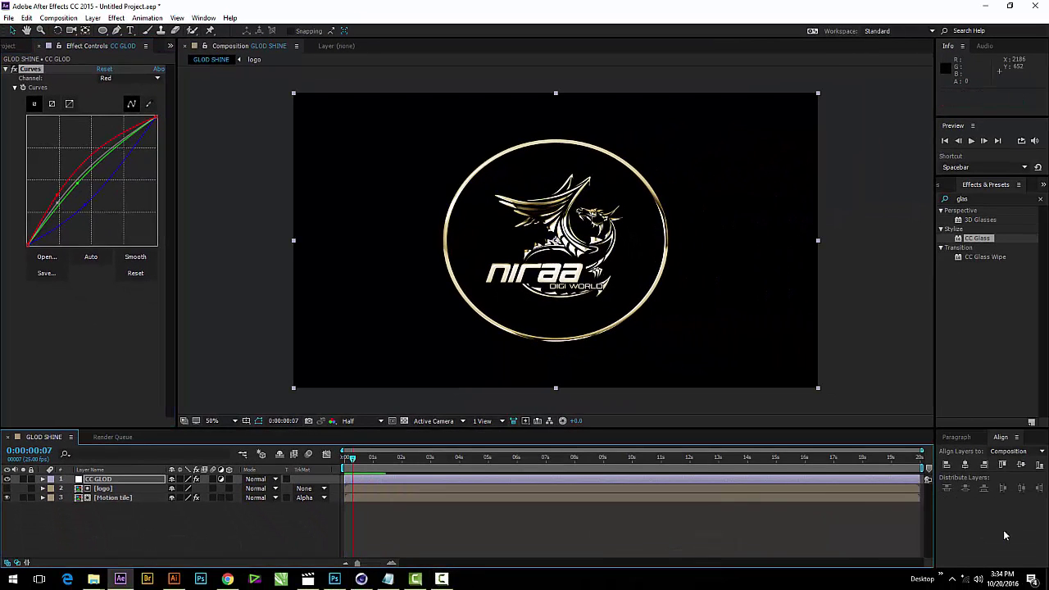
{"action": "left_click_drag", "start_coordinate": [919, 464], "coordinate": [574, 467]}
{"action": "key", "text": "space"}
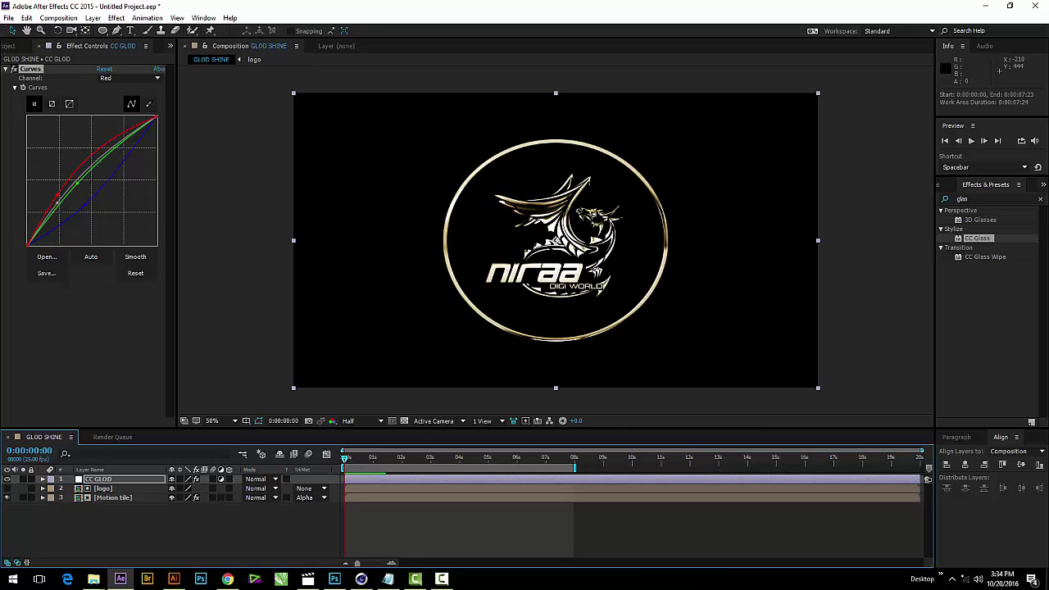
{"action": "left_click", "coordinate": [88, 481]}
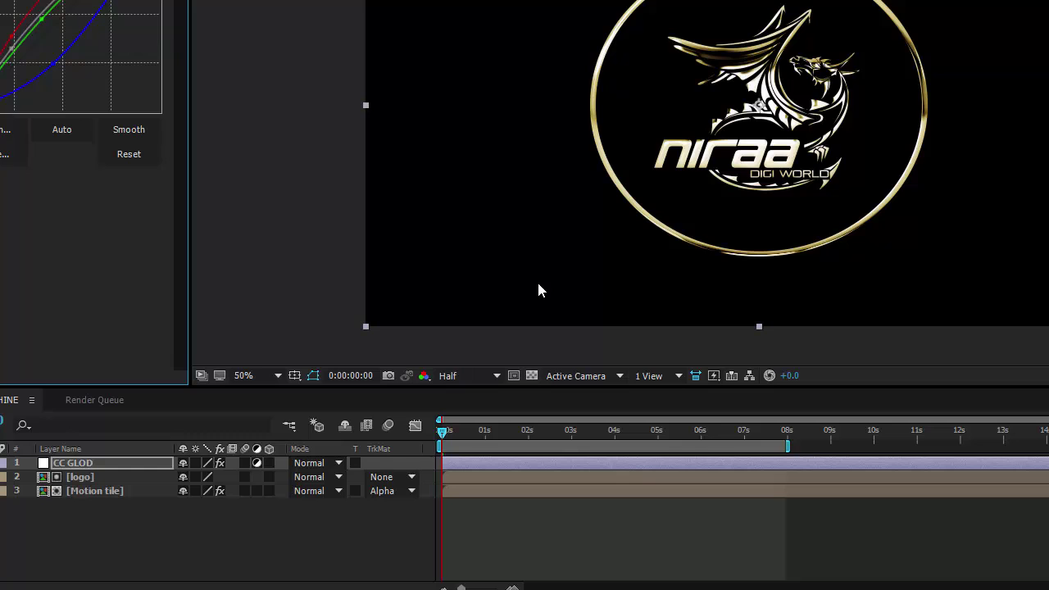
{"action": "key", "text": "space"}
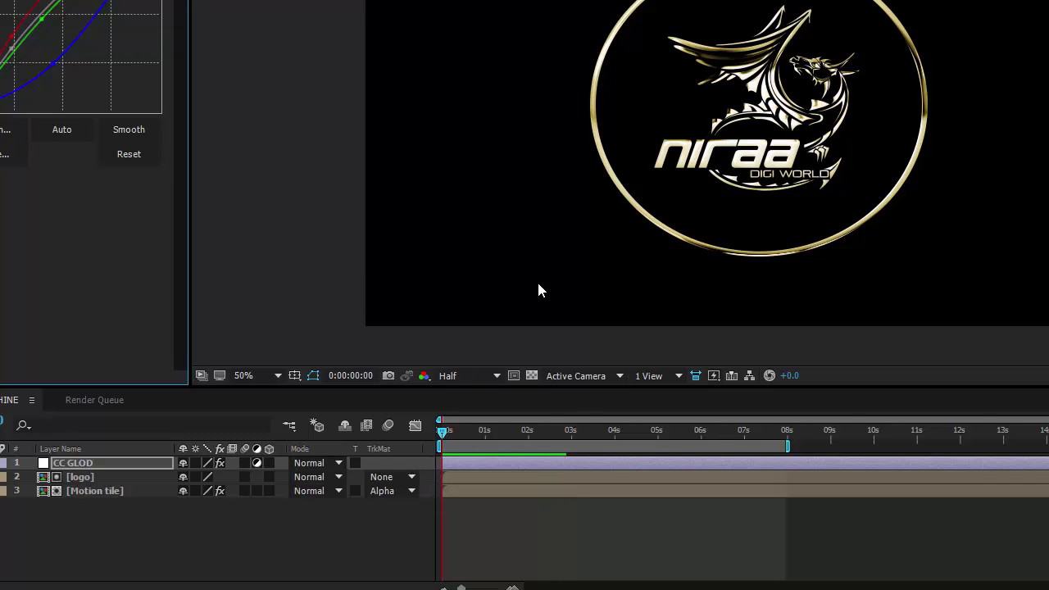
{"action": "key", "text": "space"}
Set the viewer resolution from Half to Full and return to the start
{"action": "left_click_drag", "start_coordinate": [545, 431], "coordinate": [459, 432]}
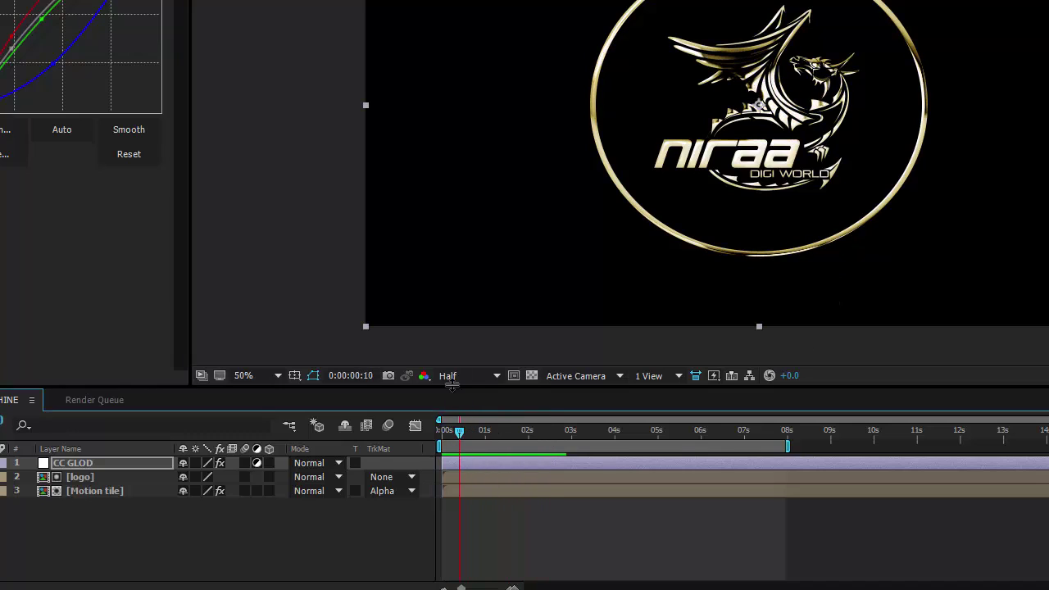
{"action": "left_click", "coordinate": [469, 375]}
{"action": "left_click", "coordinate": [484, 419]}
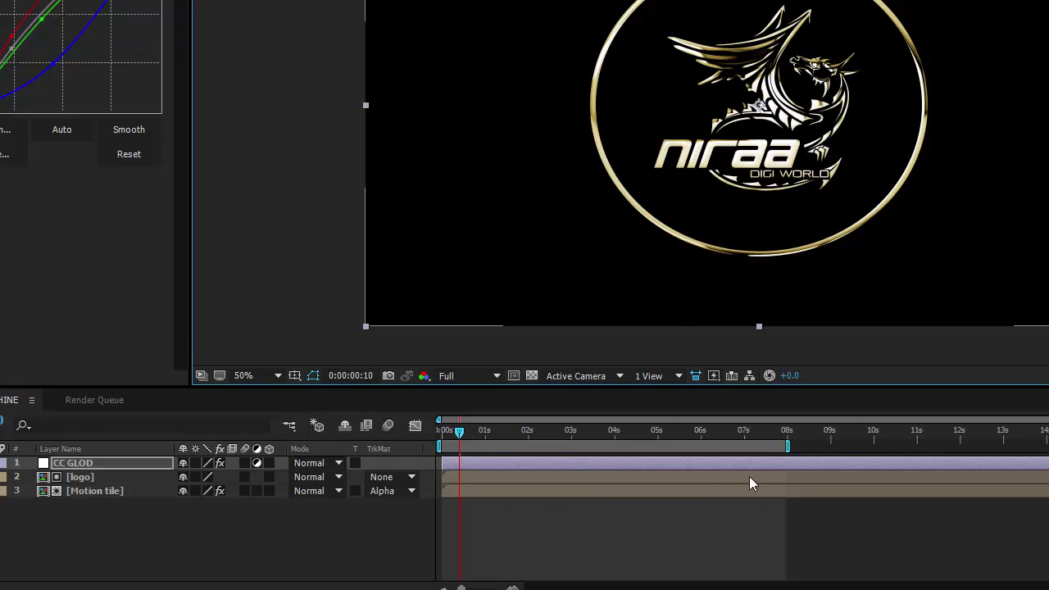
{"action": "left_click", "coordinate": [54, 418]}
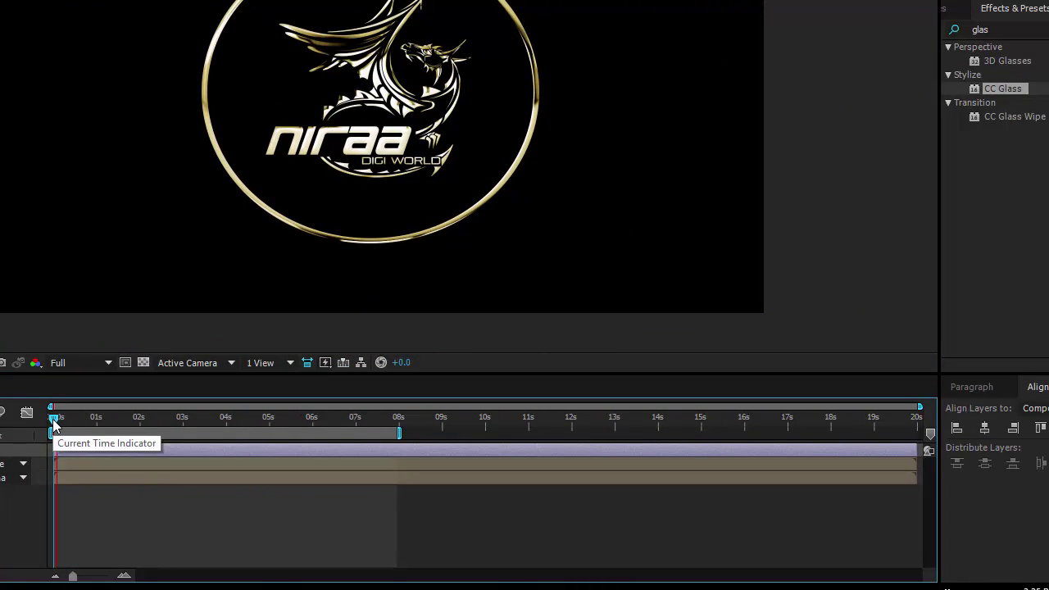
{"action": "key", "text": "space"}
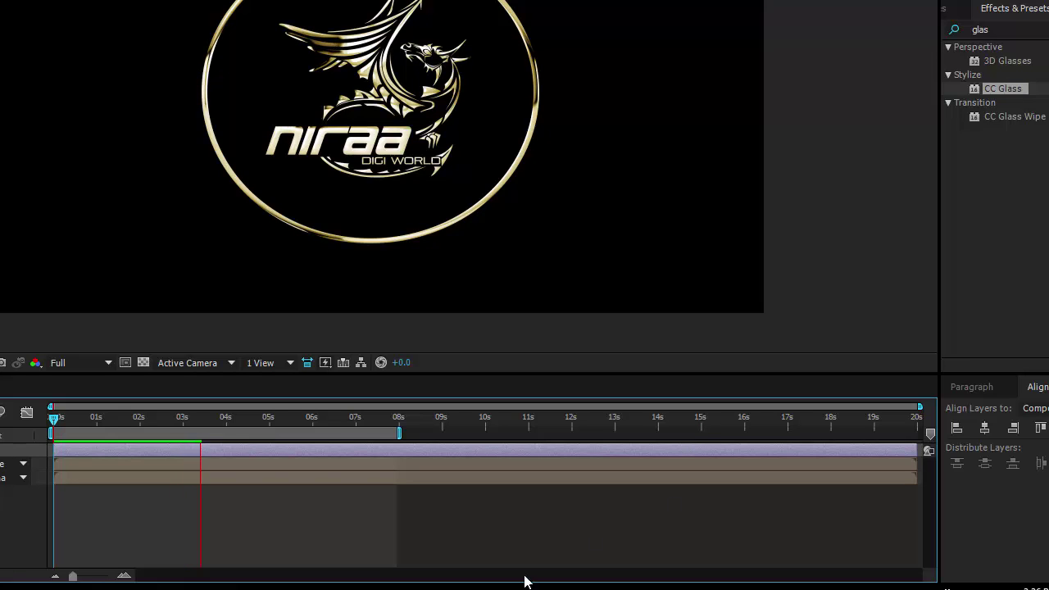
{"action": "left_click", "coordinate": [200, 587]}
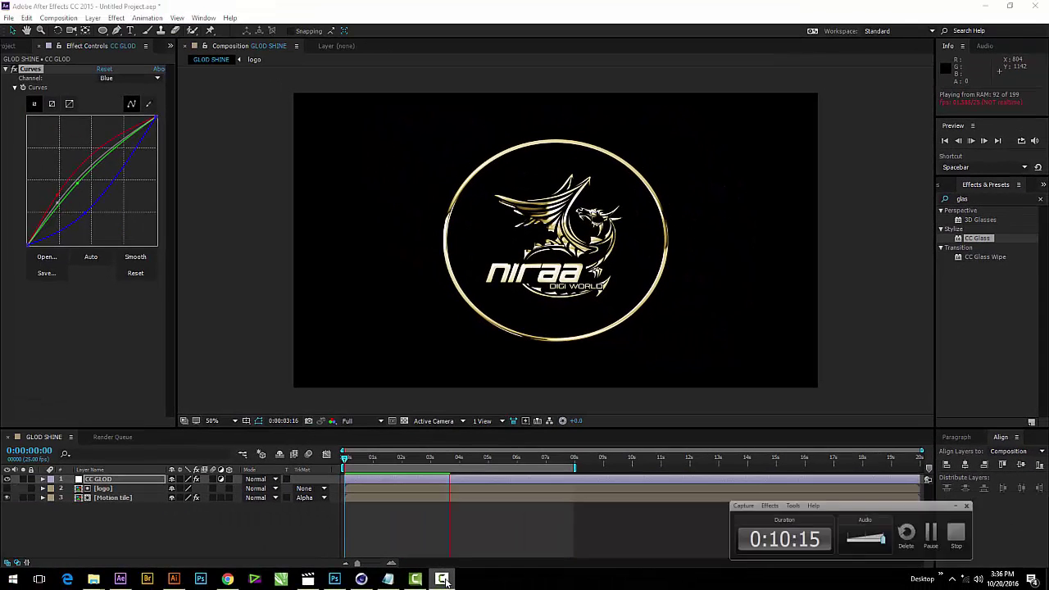
{"action": "left_click", "coordinate": [443, 579]}
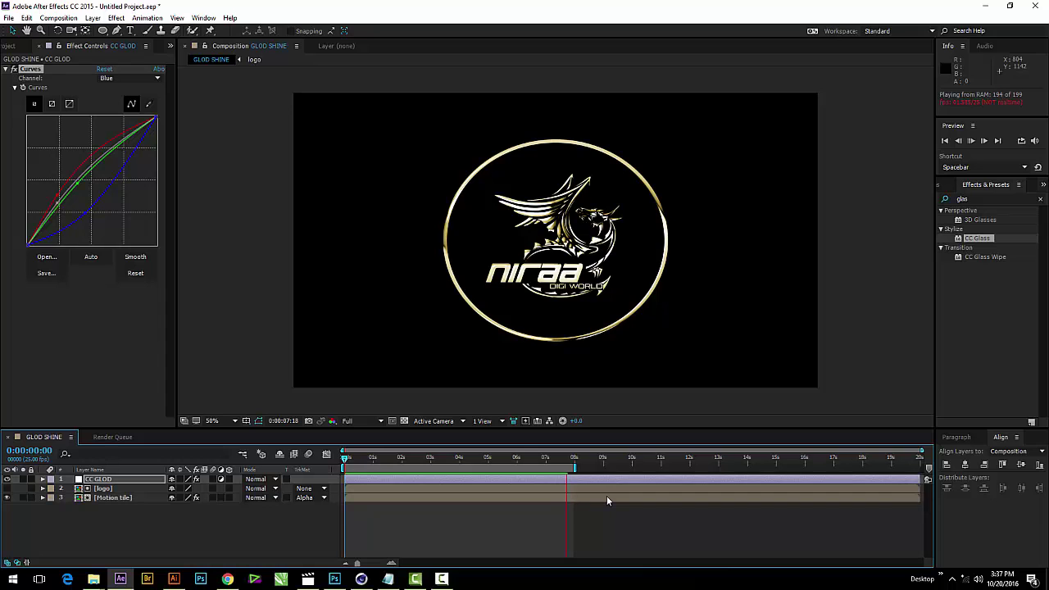
Maximize the Composition panel at 100% and play the gold shine animation
{"action": "key", "text": "space"}
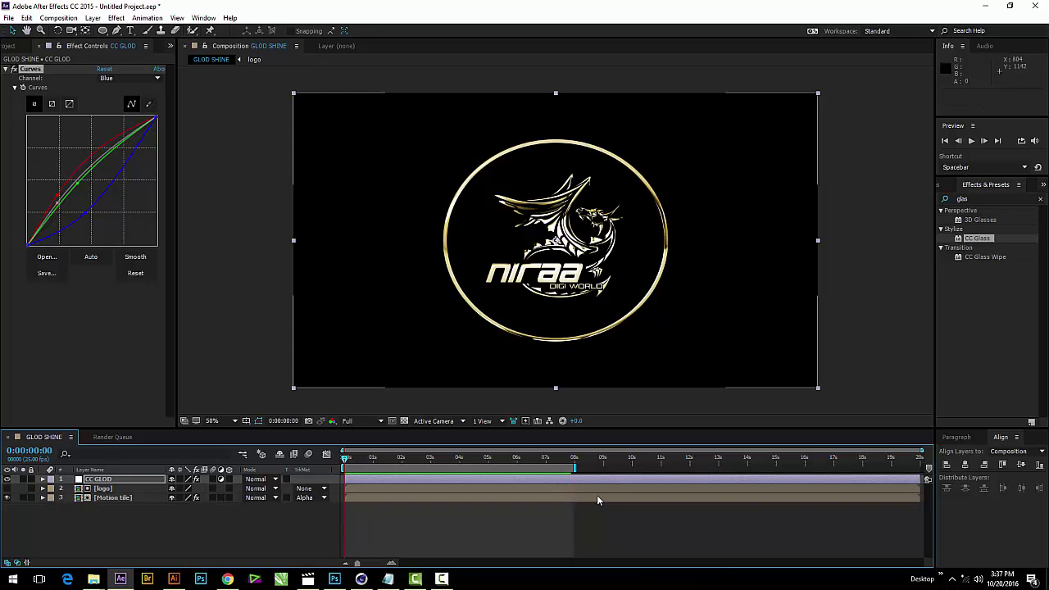
{"action": "key", "text": "grave"}
{"action": "key", "text": "slash"}
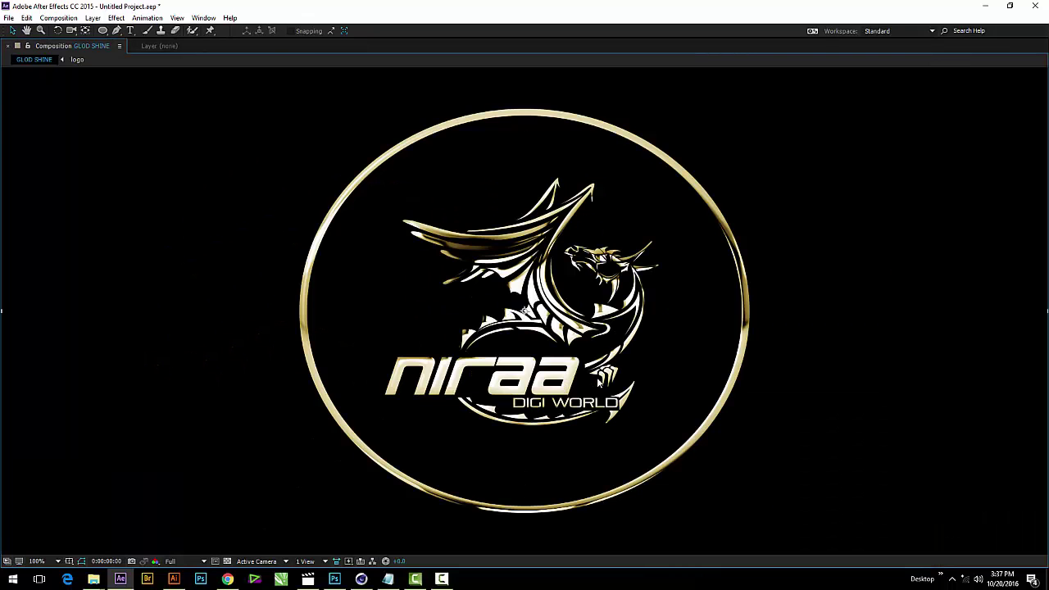
{"action": "key", "text": "space"}
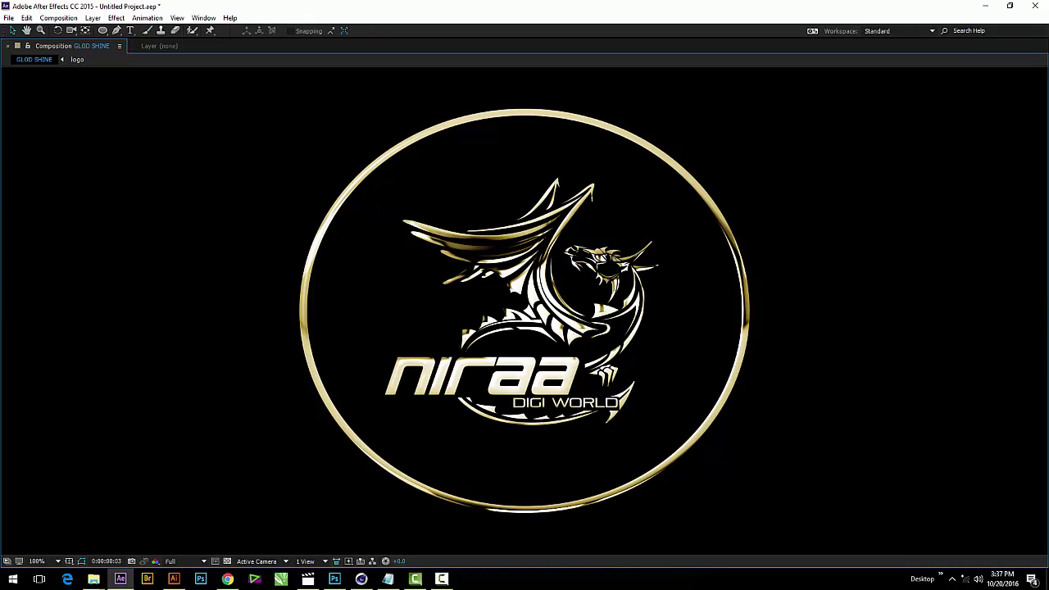